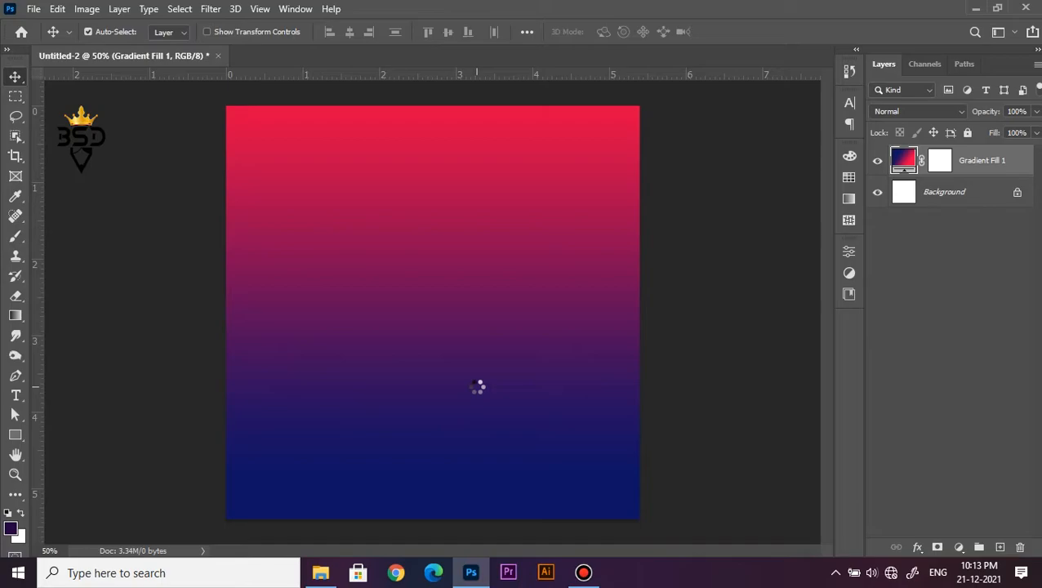
Confirm the placed bg snow landscape and enlarge it proportionally about its centre to about 50.5%
key(Return)
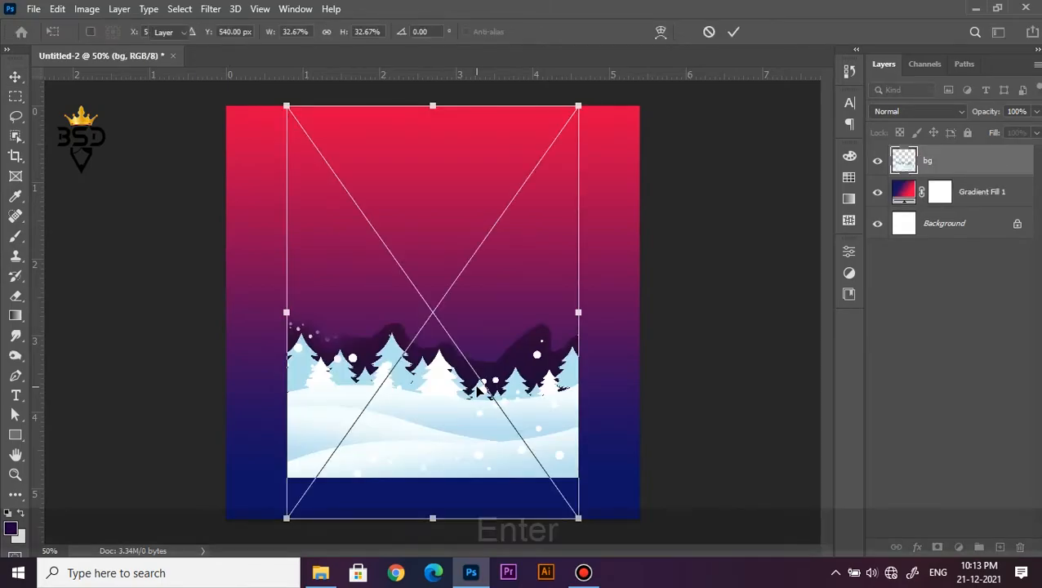
scroll(458, 385, down, 7)
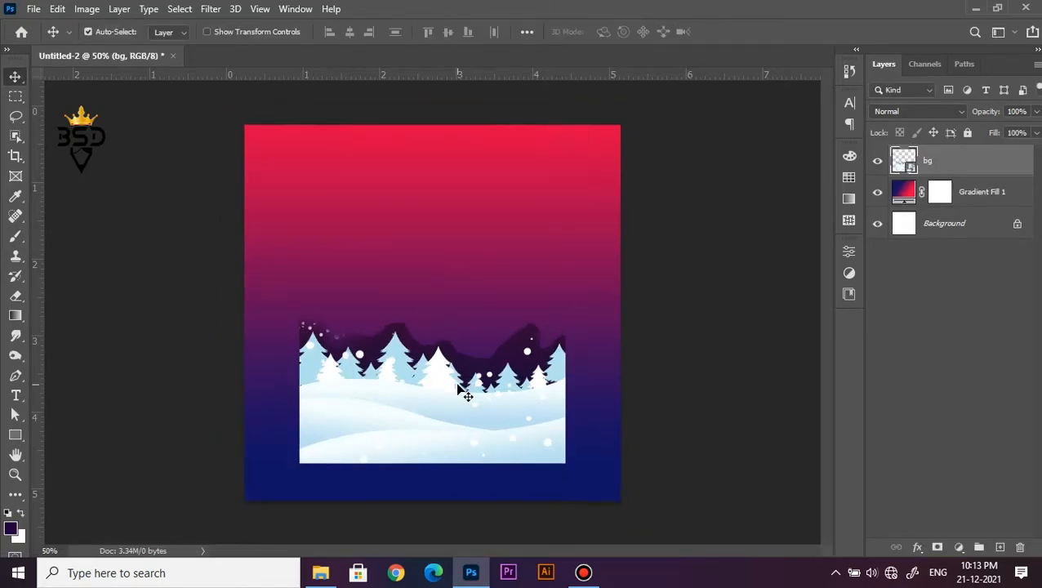
key(ctrl+t)
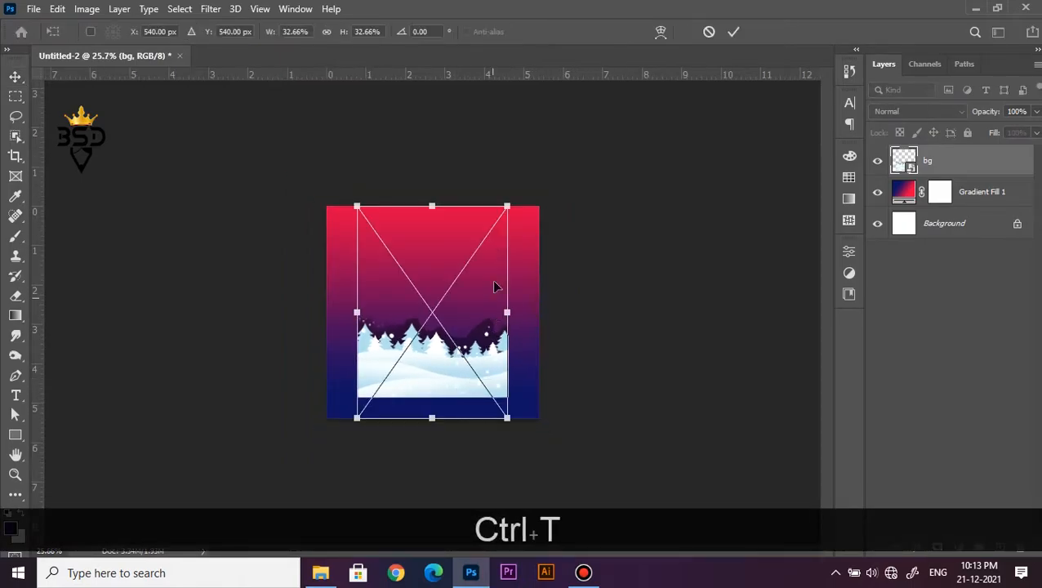
drag(507, 205, 556, 151)
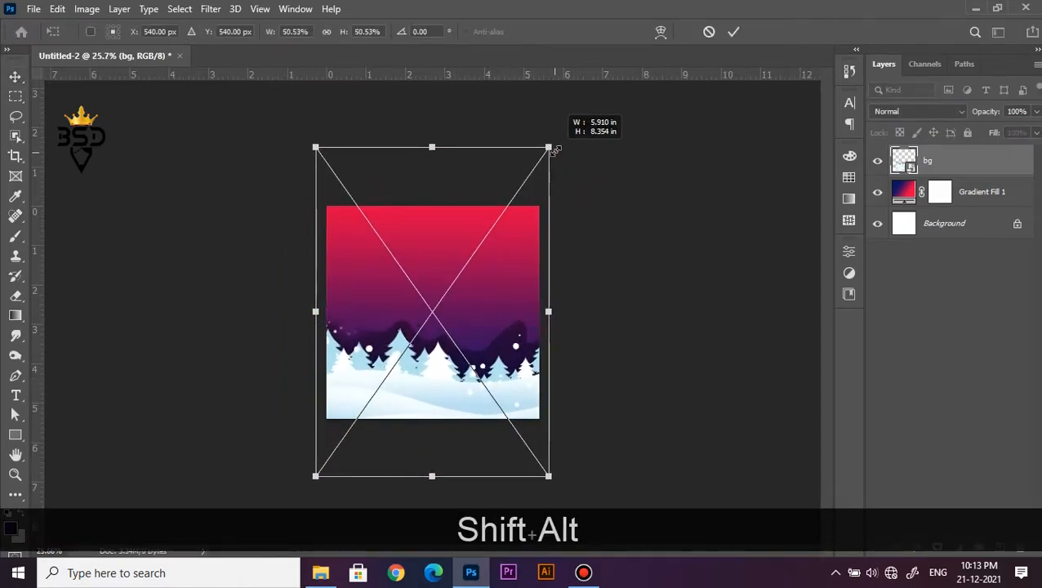
Move the bg landscape up to about Y 322.5 px, centred horizontally, and set its blend mode to Screen
scroll(458, 388, up, 3)
drag(453, 396, 440, 331)
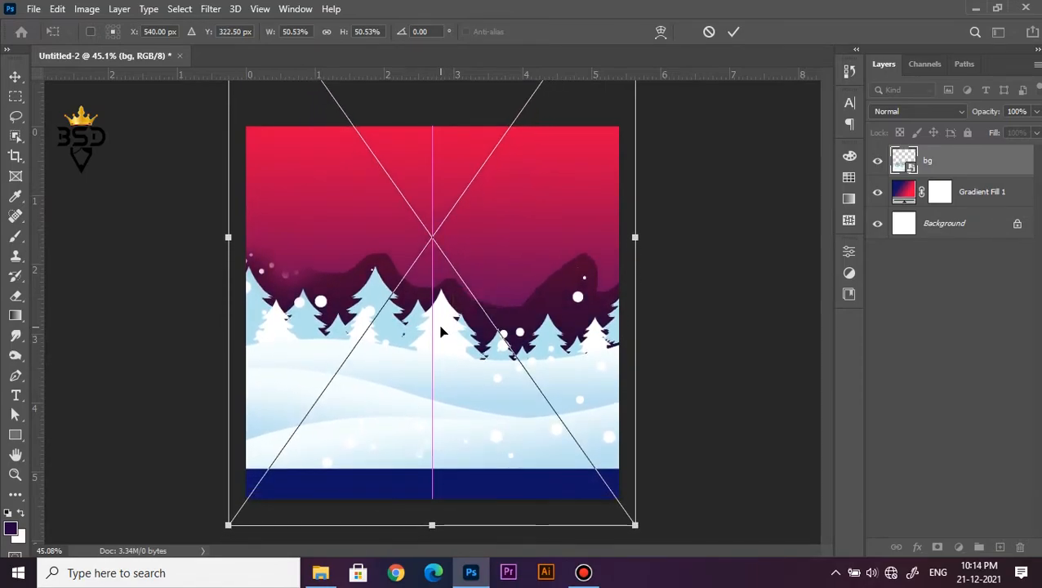
key(Return)
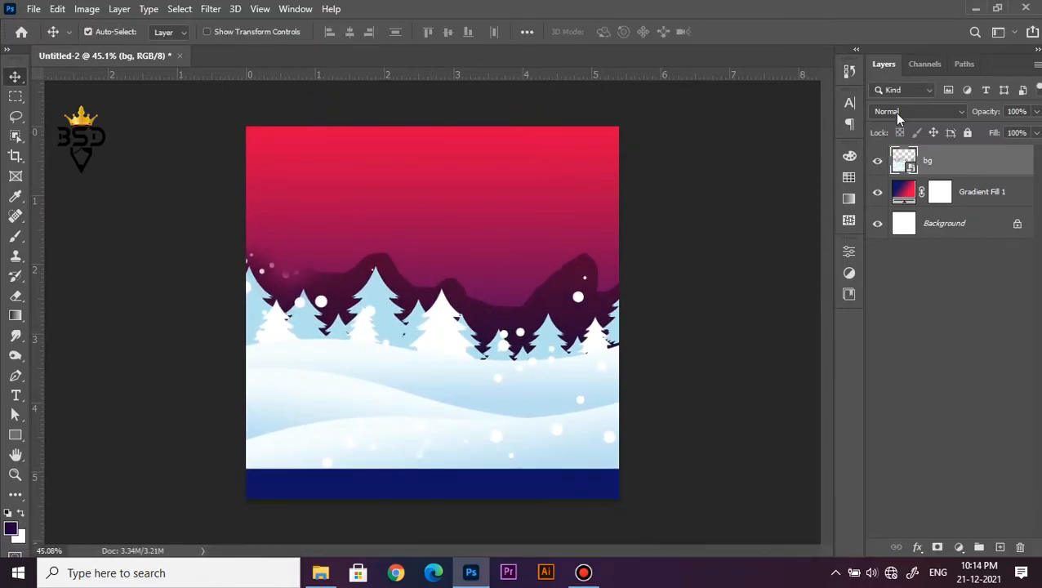
click(898, 111)
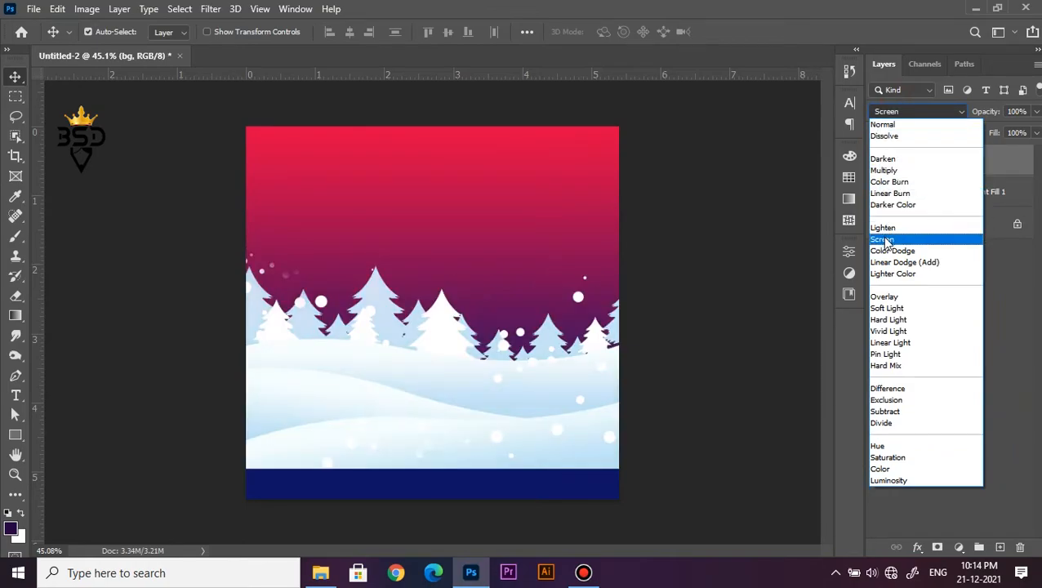
click(885, 240)
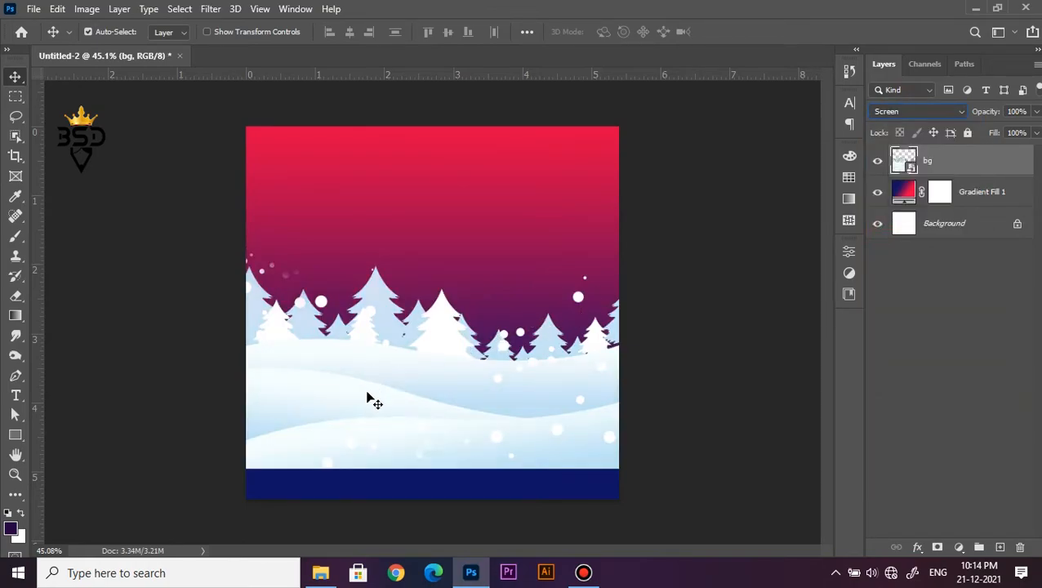
Above the gradient fill layer, draw a white rectangle about 5.87 by 1.08 in covering the blue strip below the snow
scroll(421, 406, up, 4)
key(space)
drag(440, 465, 462, 339)
click(990, 202)
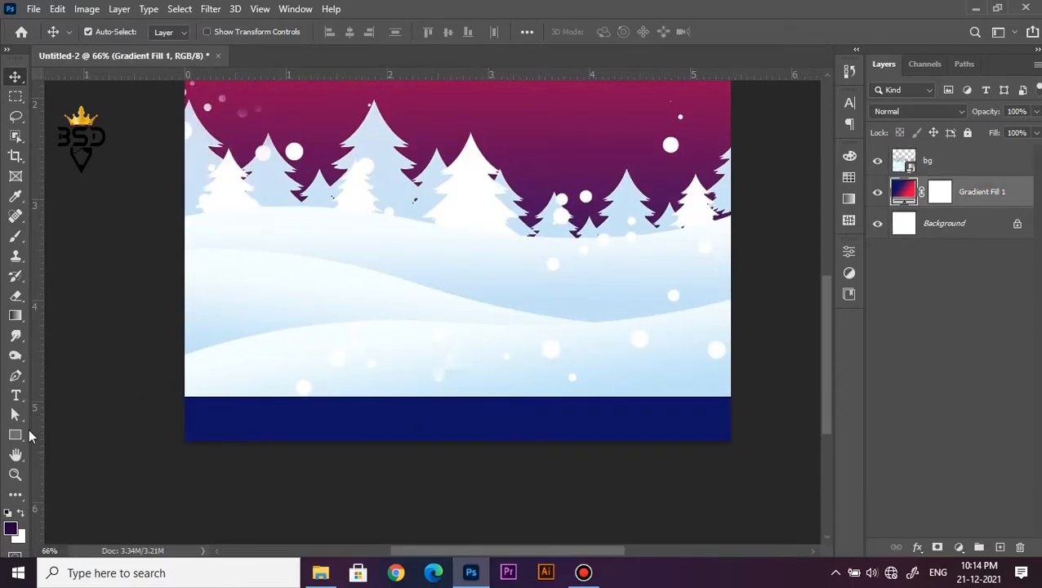
click(18, 436)
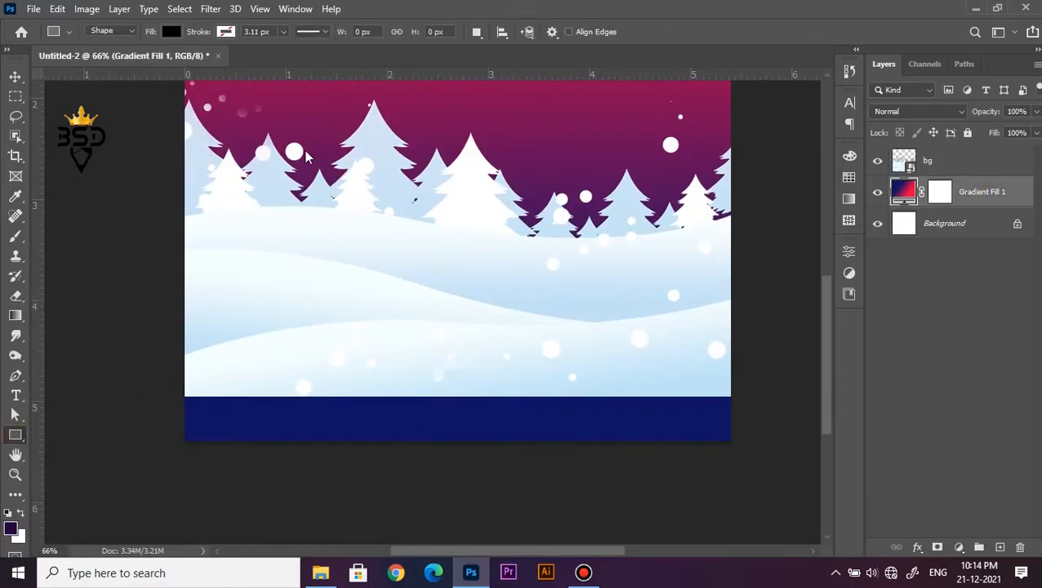
click(169, 32)
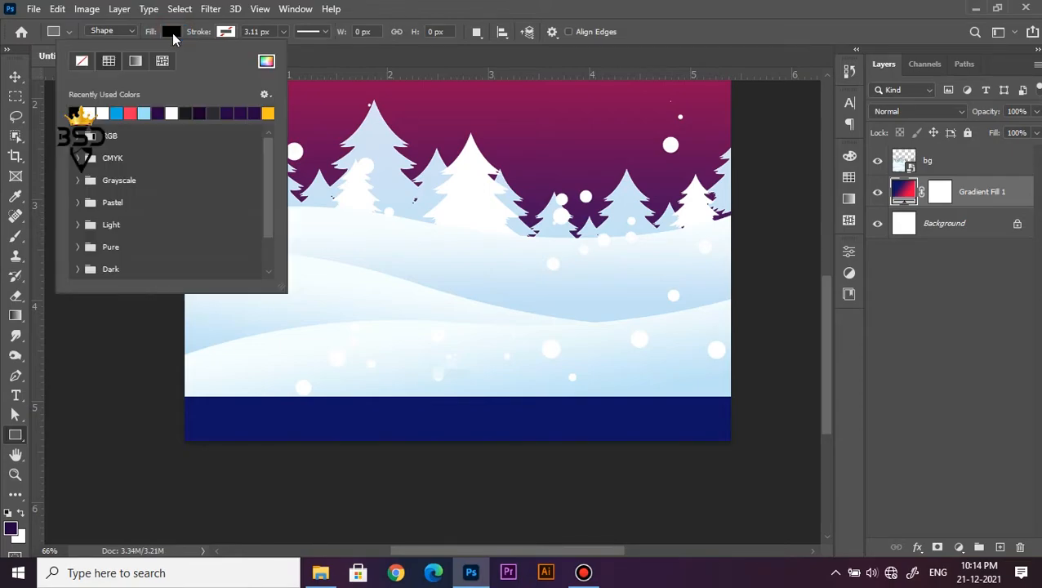
click(87, 113)
drag(765, 477, 173, 368)
key(v)
scroll(404, 374, up, 5)
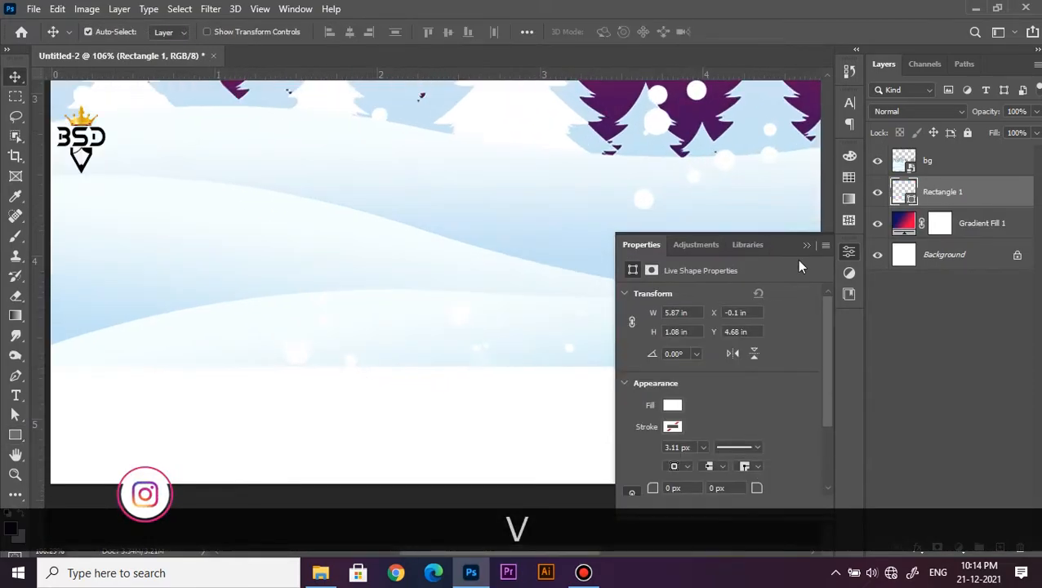
click(807, 246)
Recolour the rectangle to light blue e5f7fc by sampling the snow just above it
scroll(638, 338, up, 2)
key(space)
drag(638, 350, 678, 278)
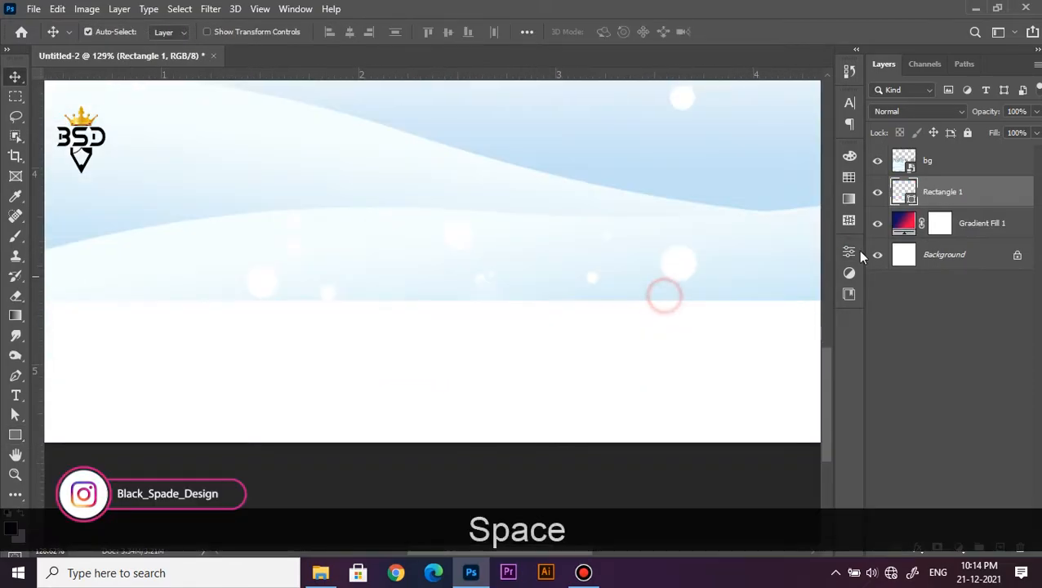
double_click(907, 200)
click(505, 296)
click(501, 286)
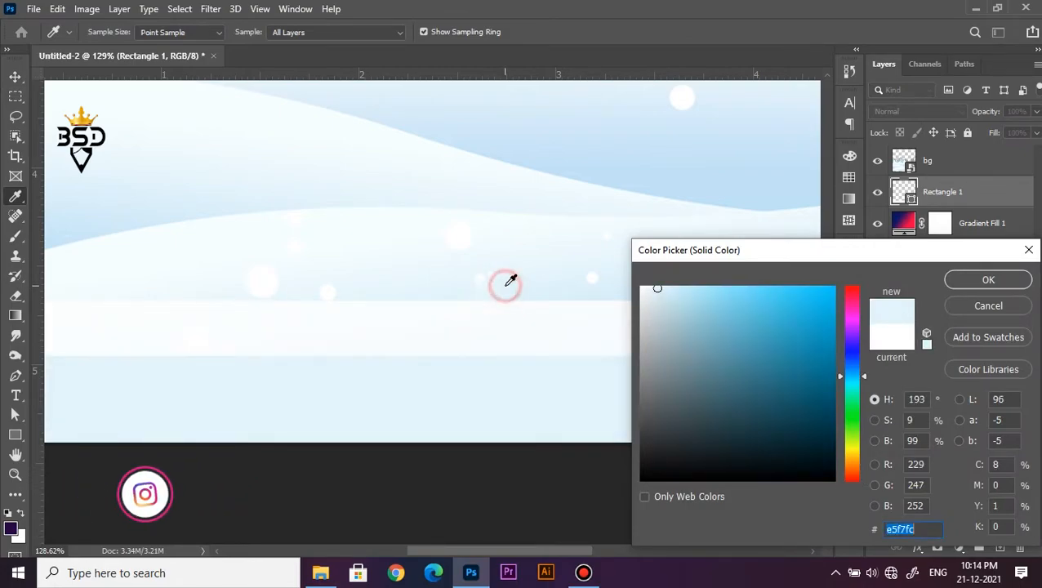
click(988, 279)
Compare the artwork with the bg layer hidden and shown, and move the Rectangle 1 layer above bg
click(877, 163)
click(876, 163)
click(877, 163)
click(876, 163)
mouse_move(928, 197)
mouse_down()
mouse_move(928, 156)
mouse_move(938, 194)
mouse_up()
click(943, 171)
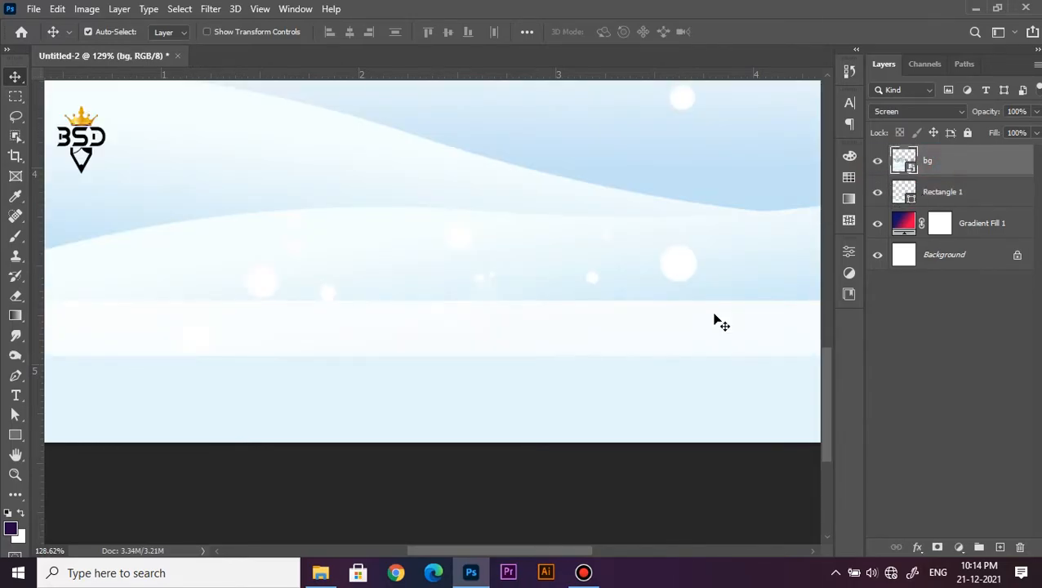
scroll(649, 348, down, 8)
scroll(567, 398, up, 5)
key(space)
drag(530, 450, 594, 292)
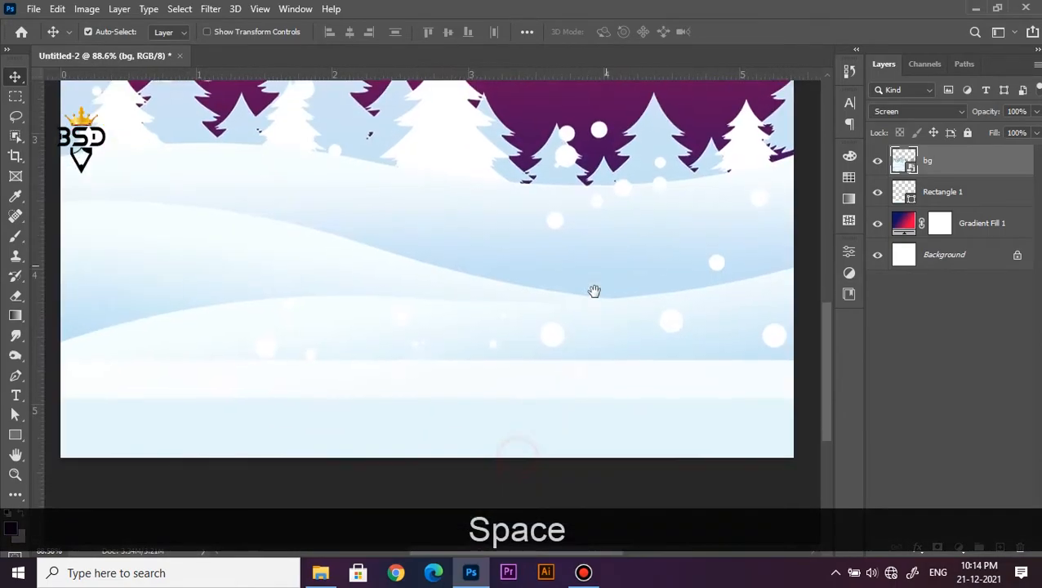
drag(911, 200, 923, 152)
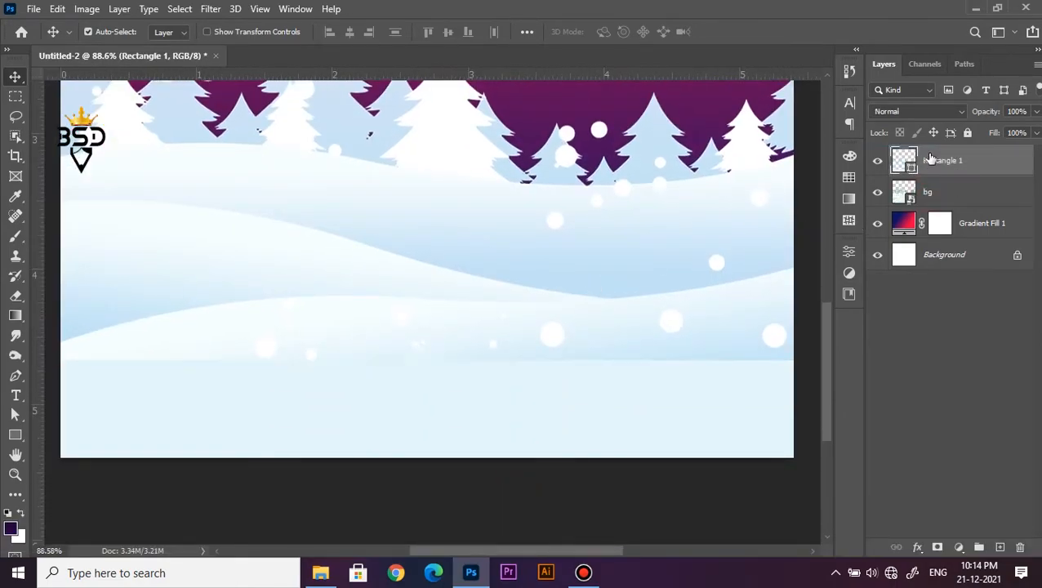
Compare the artwork with the rectangle hidden and shown, and add a layer mask to Rectangle 1
scroll(596, 322, down, 5)
scroll(597, 319, up, 5)
key(space)
drag(561, 463, 611, 248)
click(877, 160)
click(876, 160)
click(878, 161)
click(877, 160)
click(937, 546)
Paint black with a soft brush on the Rectangle 1 mask along its upper edge to blend it into the snow
scroll(679, 356, up, 2)
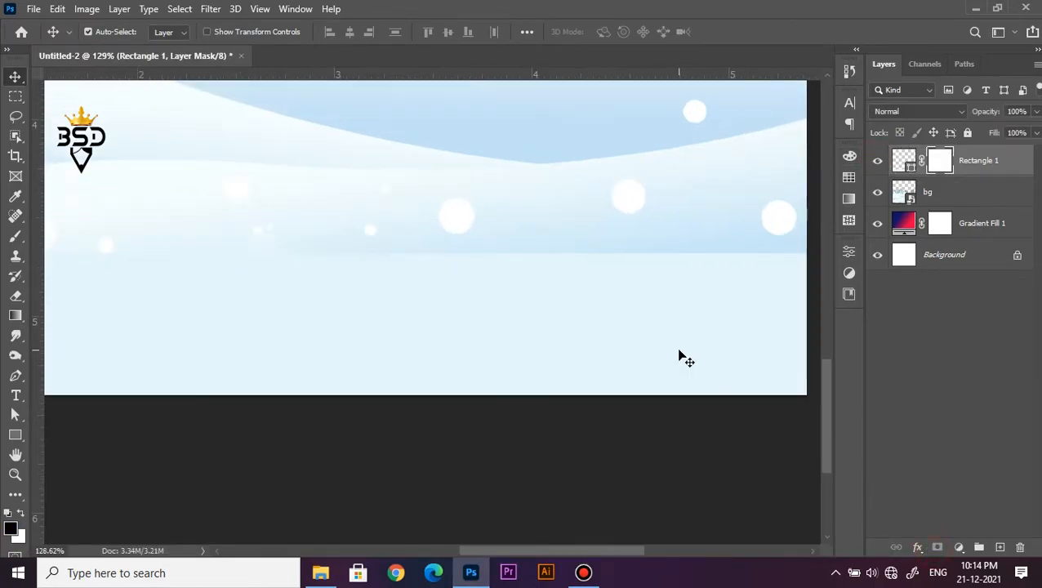
key(b)
mouse_move(644, 245)
mouse_down()
mouse_move(606, 250)
mouse_move(631, 251)
mouse_up()
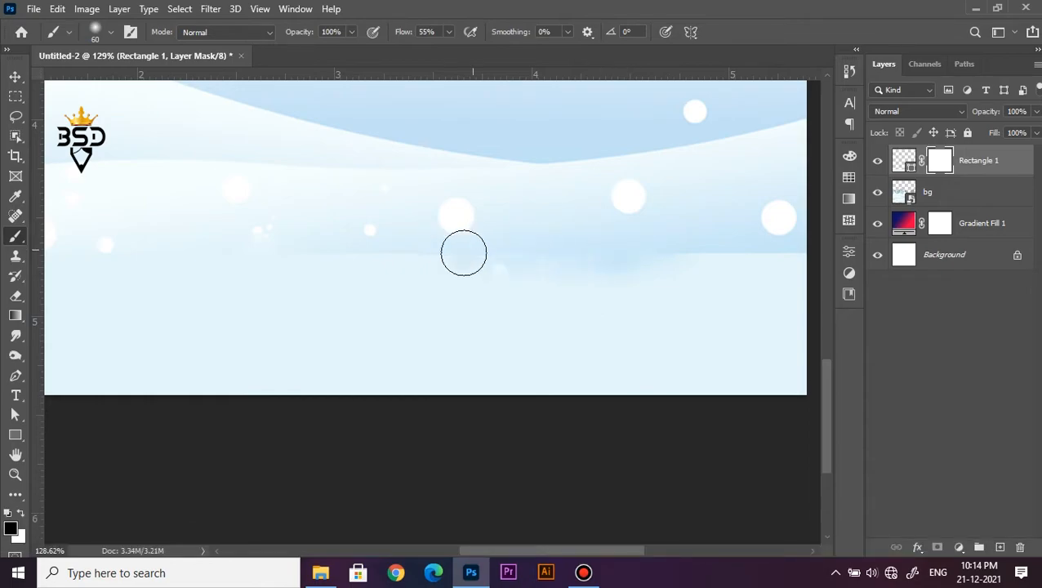
scroll(455, 247, down, 3)
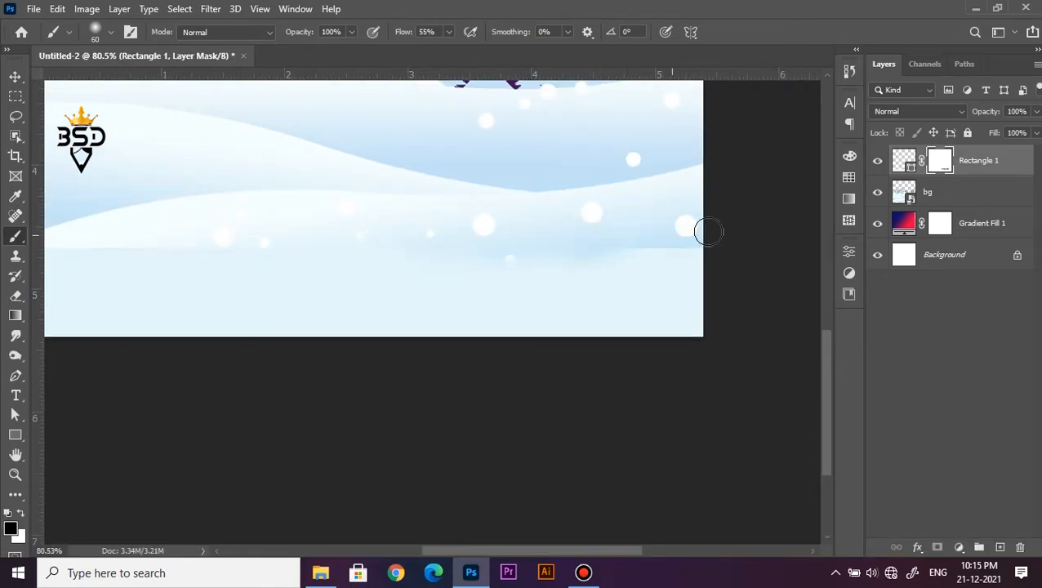
key(space)
drag(406, 265, 670, 232)
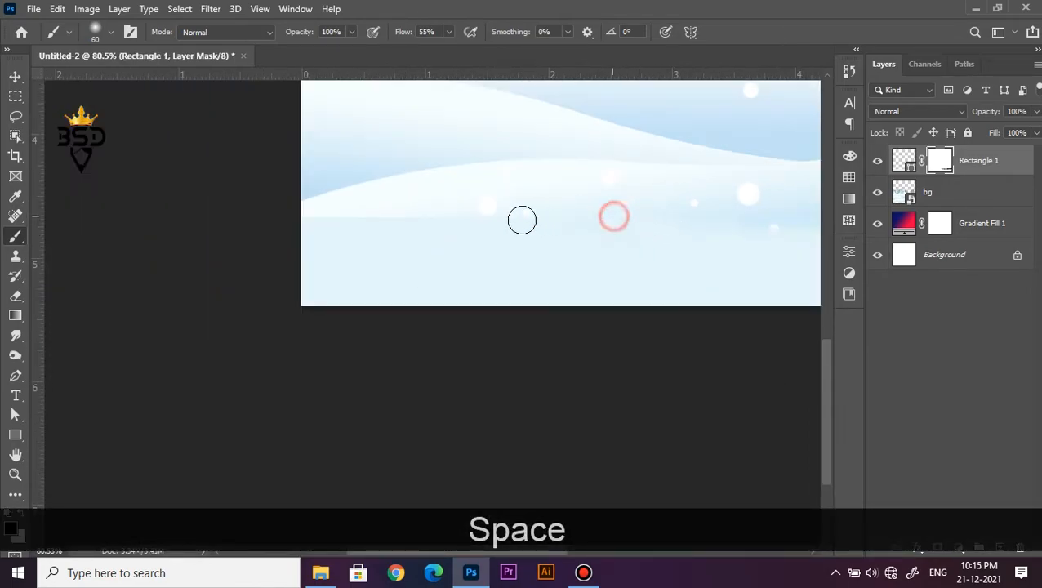
scroll(515, 214, down, 2)
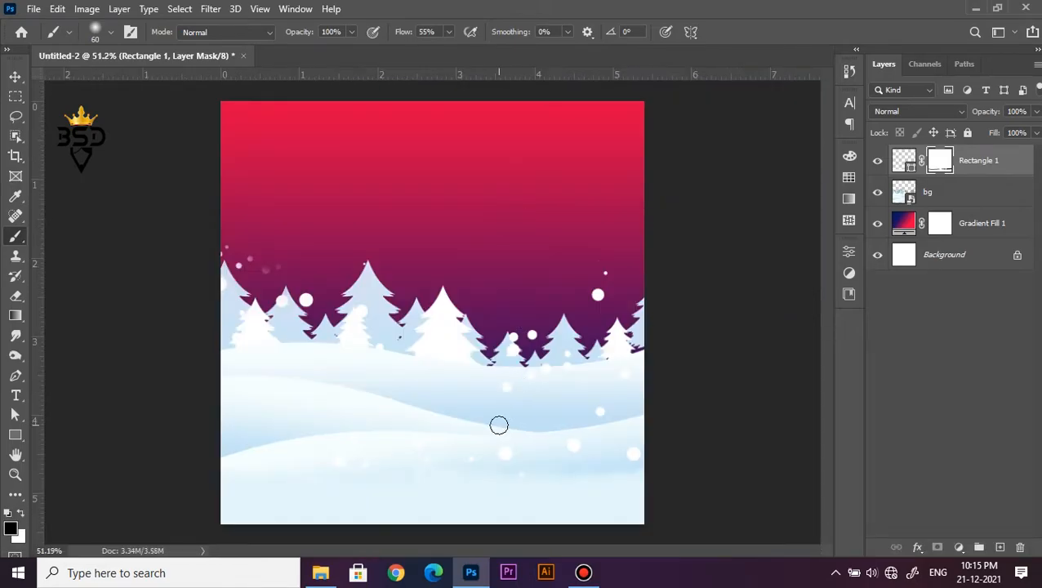
scroll(498, 424, down, 3)
scroll(478, 421, up, 2)
key(space)
scroll(480, 370, up, 1)
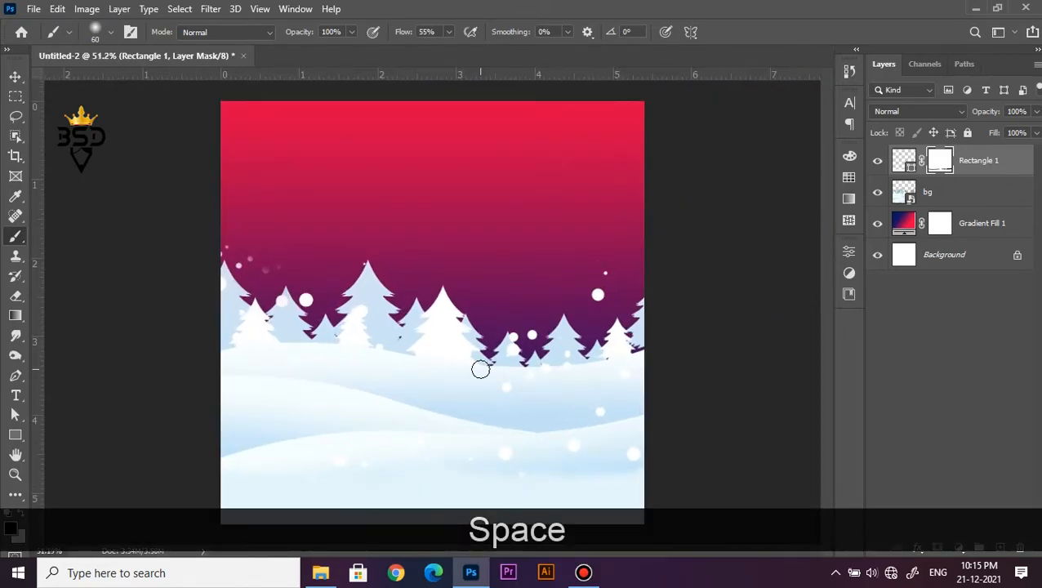
scroll(481, 369, up, 1)
key(v)
Place the Jeep image from the X-Mas folder in File Explorer into the Photoshop document and scale it down proportionally on the snow
scroll(480, 417, up, 2)
key(space)
drag(480, 421, 507, 294)
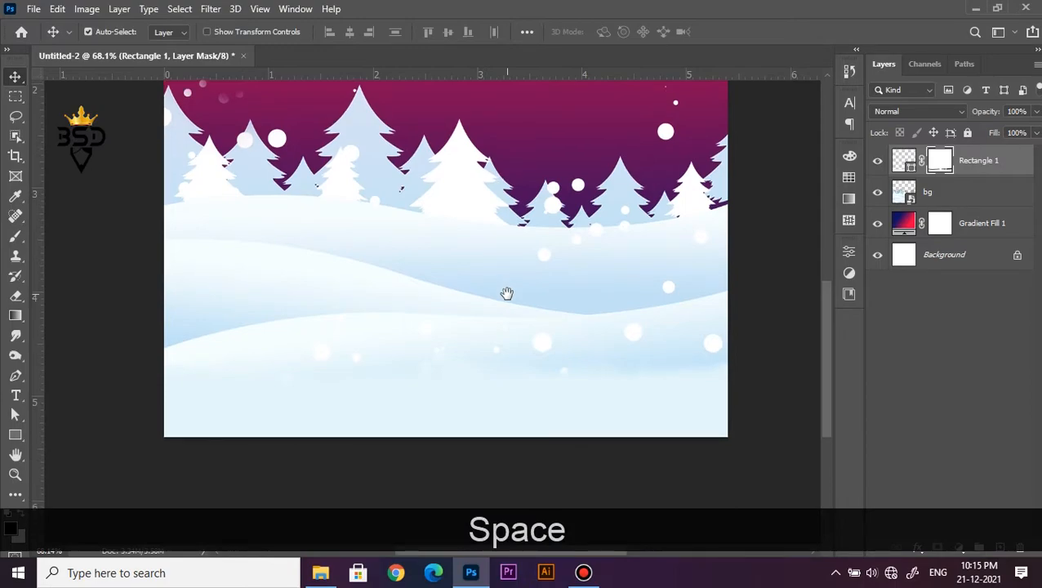
click(320, 573)
click(278, 235)
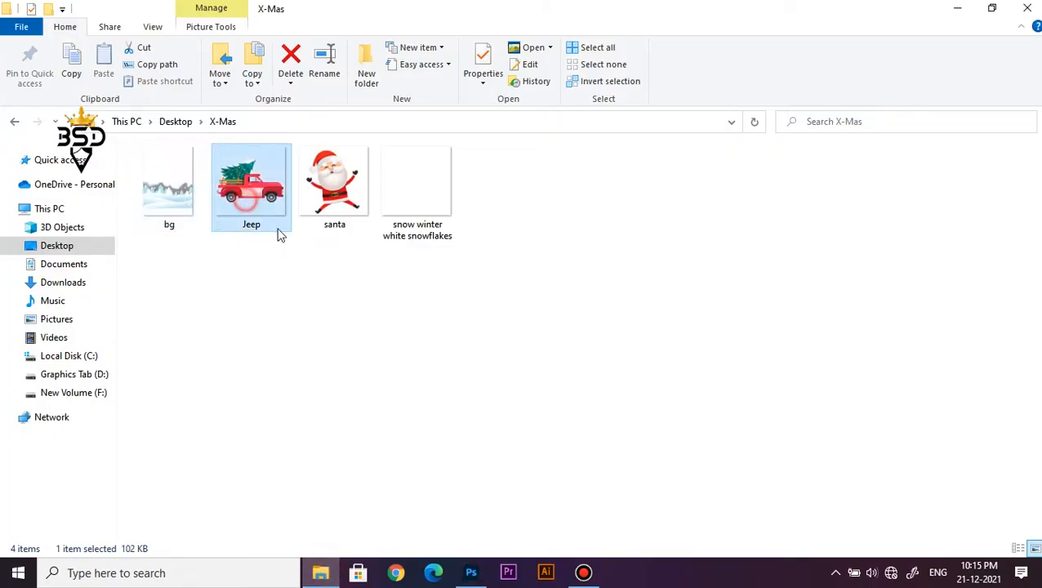
drag(255, 210, 468, 356)
scroll(469, 359, down, 4)
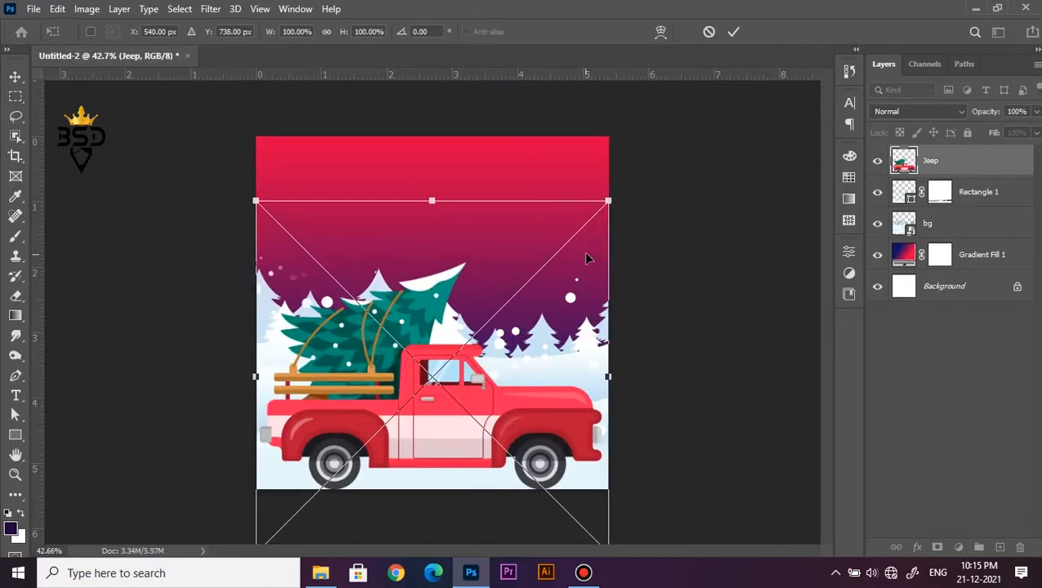
key(shift+alt)
drag(555, 239, 548, 270)
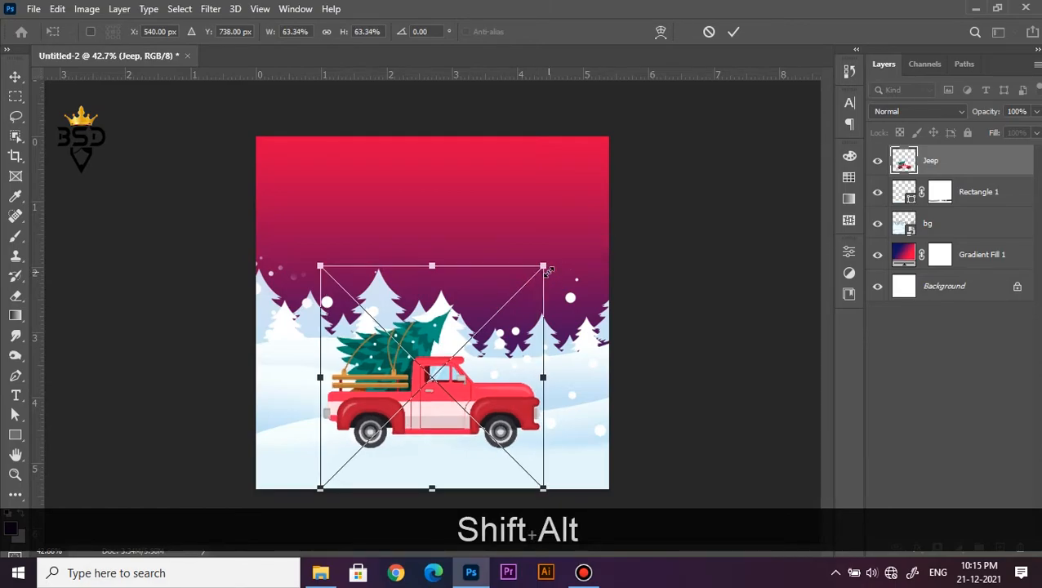
Move the Rectangle 1 and bg layers together up to about Y 685 px behind the truck
click(967, 201)
ctrl+click(951, 224)
key(ctrl+t)
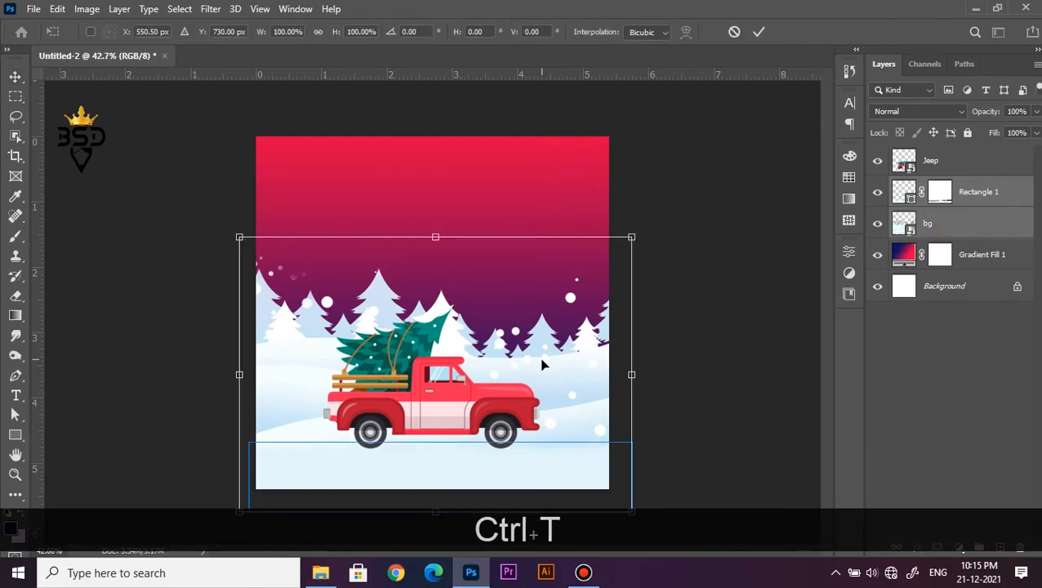
key(Up)
key(Up)
key(Up)
key(Up)
key(Up)
key(Up)
key(Up)
key(Up)
key(Up)
key(Up)
key(Up)
key(Up)
key(Up)
key(Up)
key(Up)
key(Up)
key(Up)
key(Up)
key(Up)
key(Up)
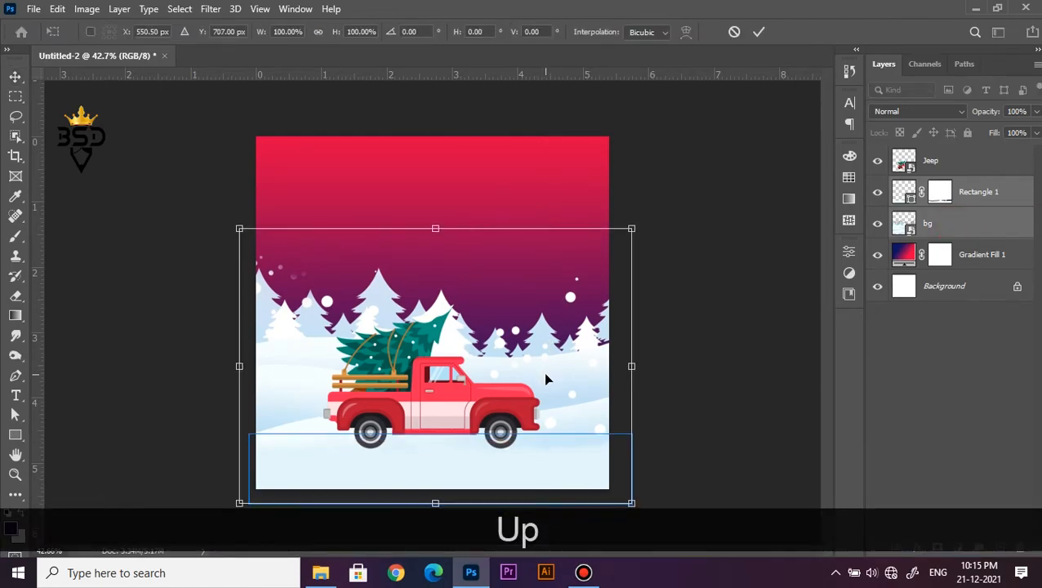
key(Up)
key(Up)
key(Up)
key(Up)
key(Up)
key(Up)
key(Up)
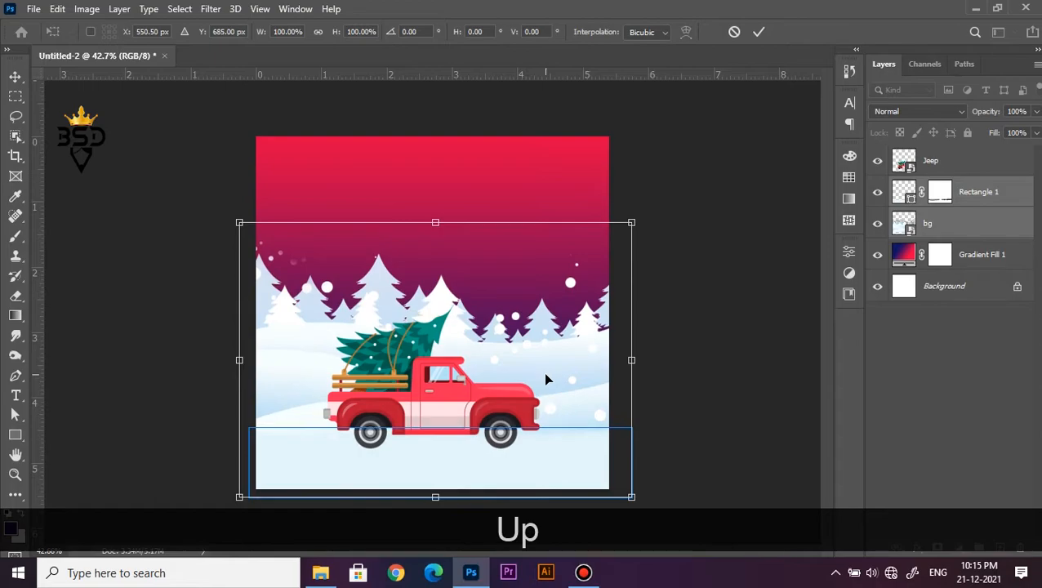
key(Return)
Enlarge the Jeep layer proportionally about its centre to about 66.75%
scroll(518, 392, up, 4)
key(space)
drag(518, 398, 545, 264)
right_click(459, 276)
click(470, 281)
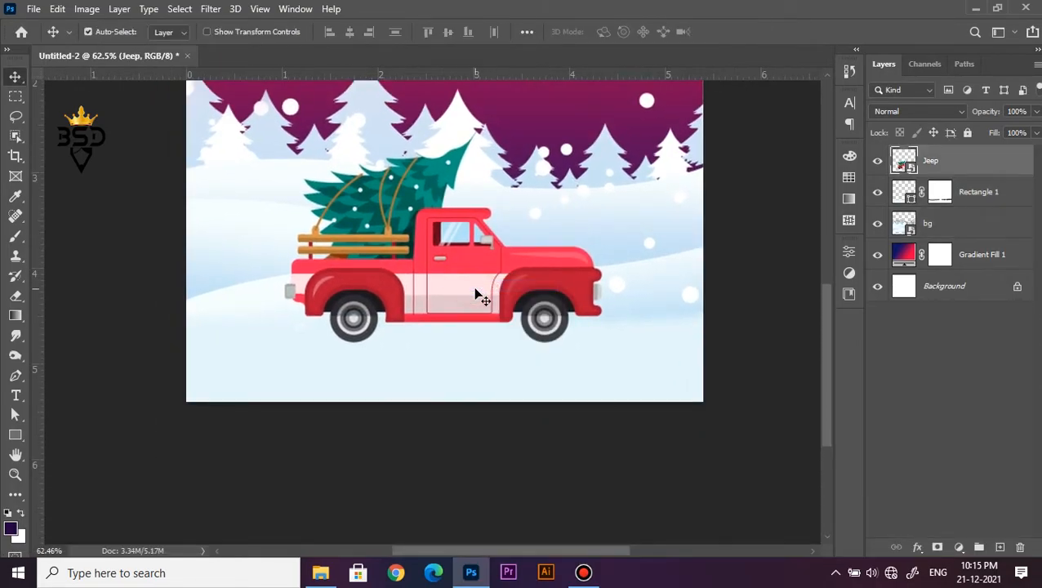
key(ctrl)
key(ctrl+t)
drag(611, 402, 616, 409)
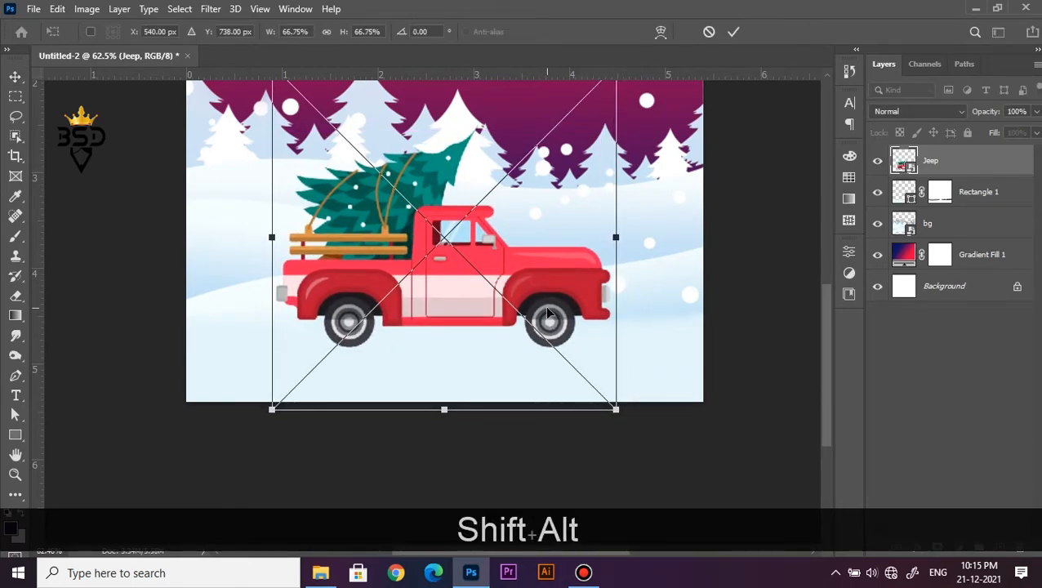
key(Return)
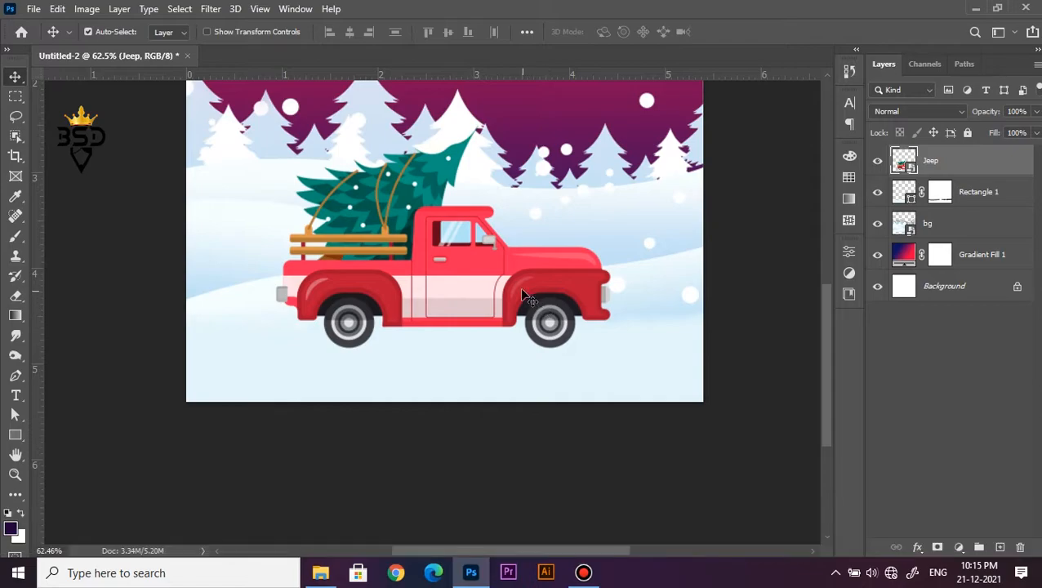
Add a Hue/Saturation adjustment clipped to the Jeep layer with saturation set to +14
scroll(520, 287, down, 1)
scroll(509, 289, up, 2)
click(962, 547)
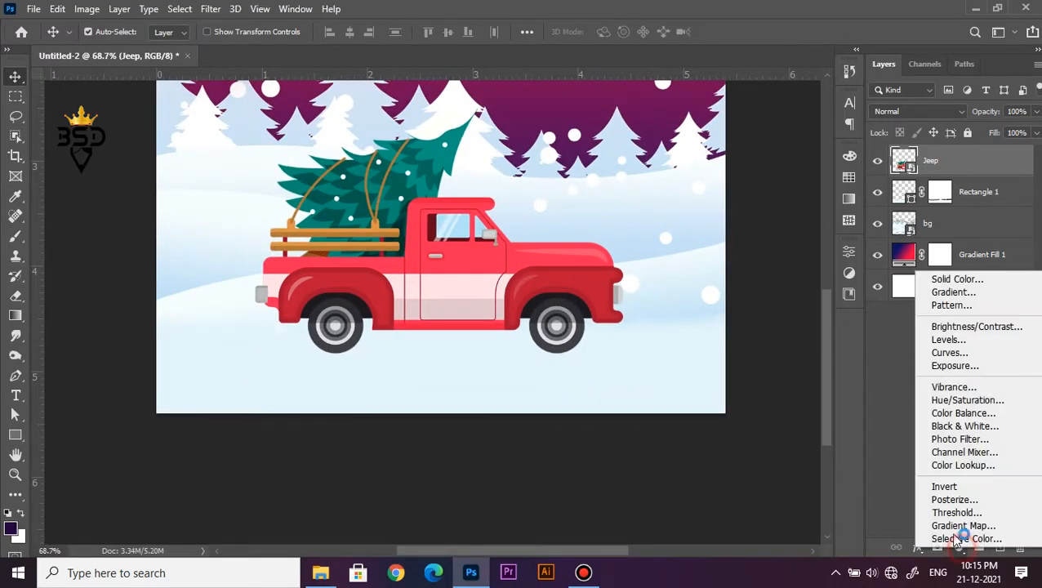
click(955, 397)
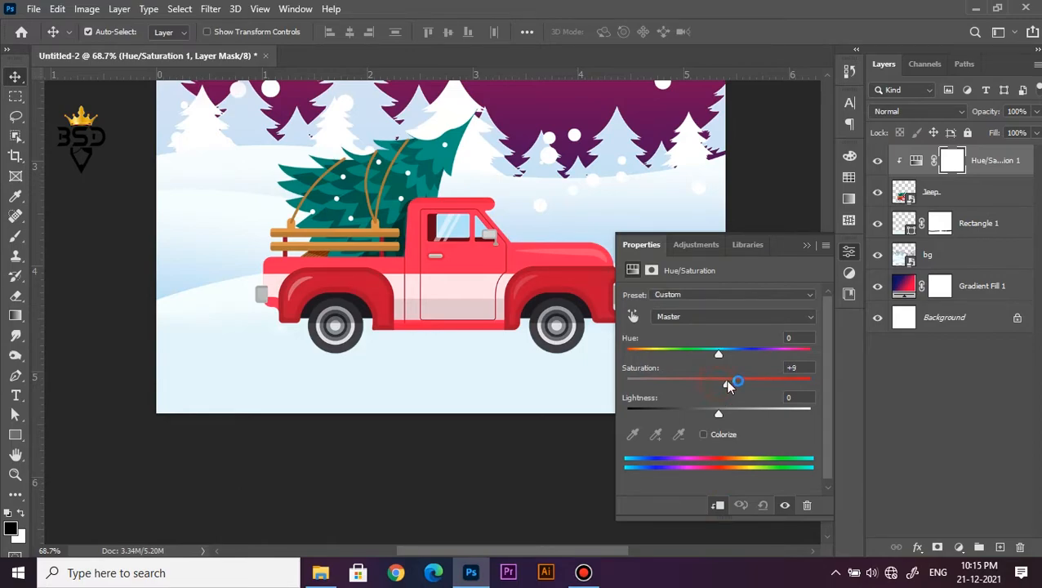
Create a new empty layer directly above the Rectangle 1 layer and beneath the Jeep layer
click(806, 244)
click(931, 198)
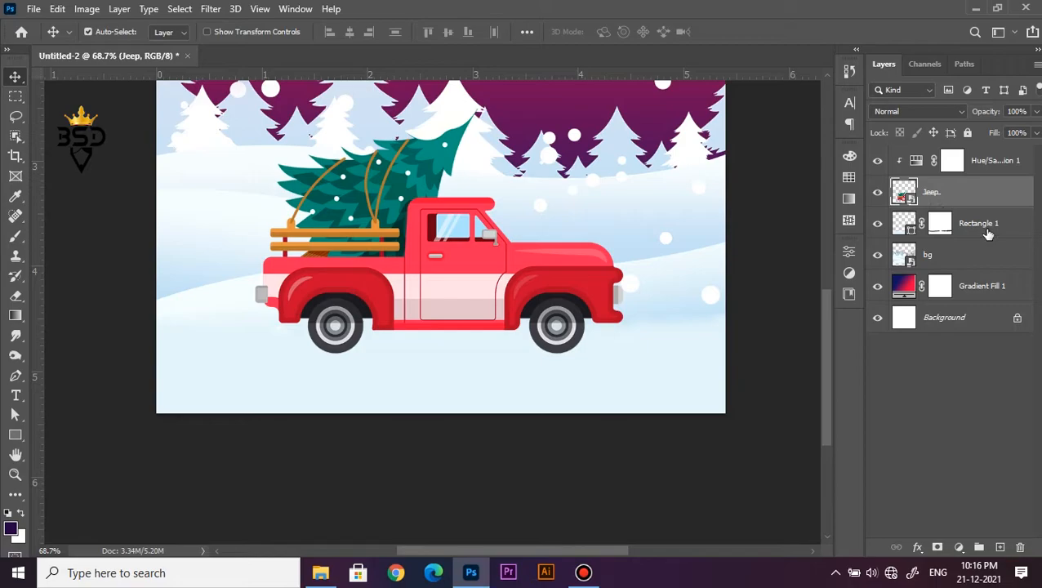
click(989, 234)
click(1000, 548)
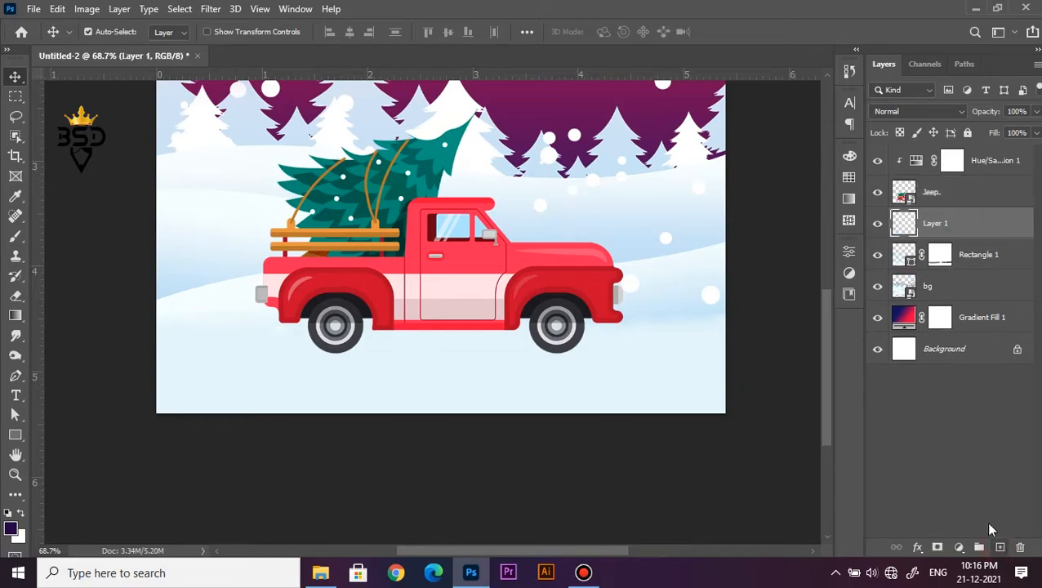
Draw a flat elliptical selection about 3.3 in wide and 0.14 in high under the truck's wheels
scroll(535, 376, up, 2)
scroll(555, 331, down, 2)
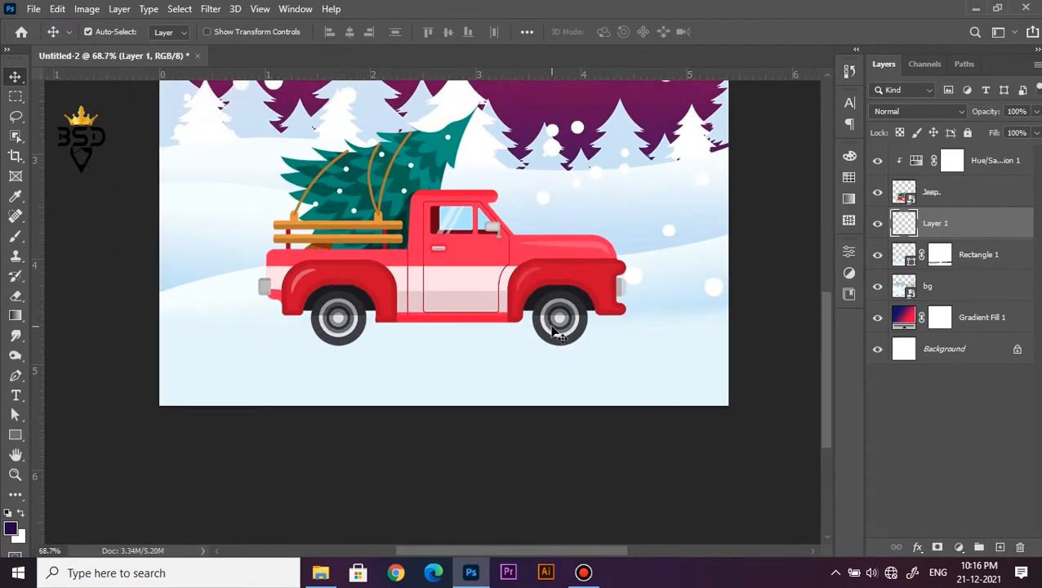
click(14, 100)
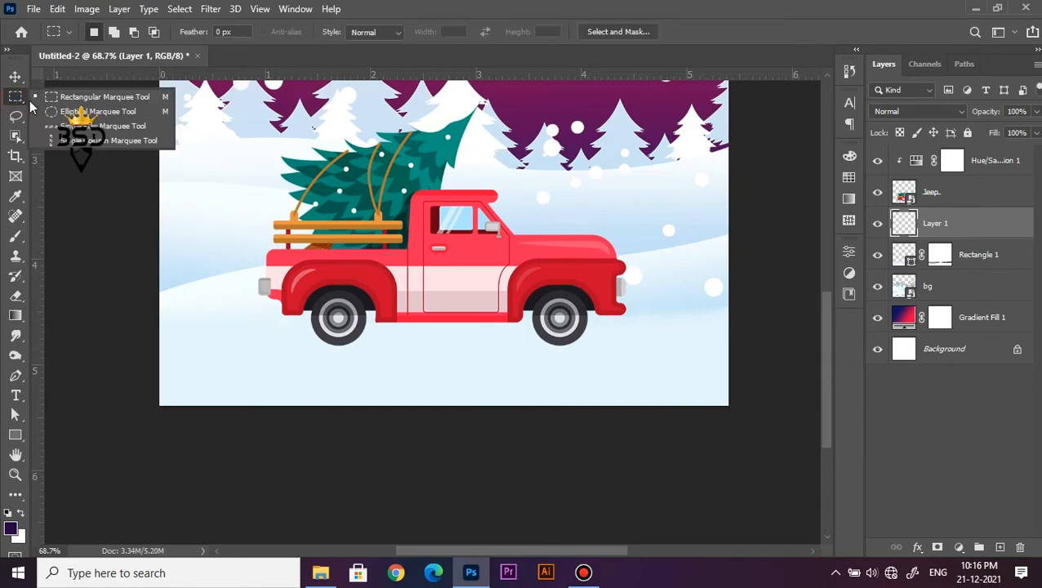
click(90, 111)
drag(270, 335, 618, 346)
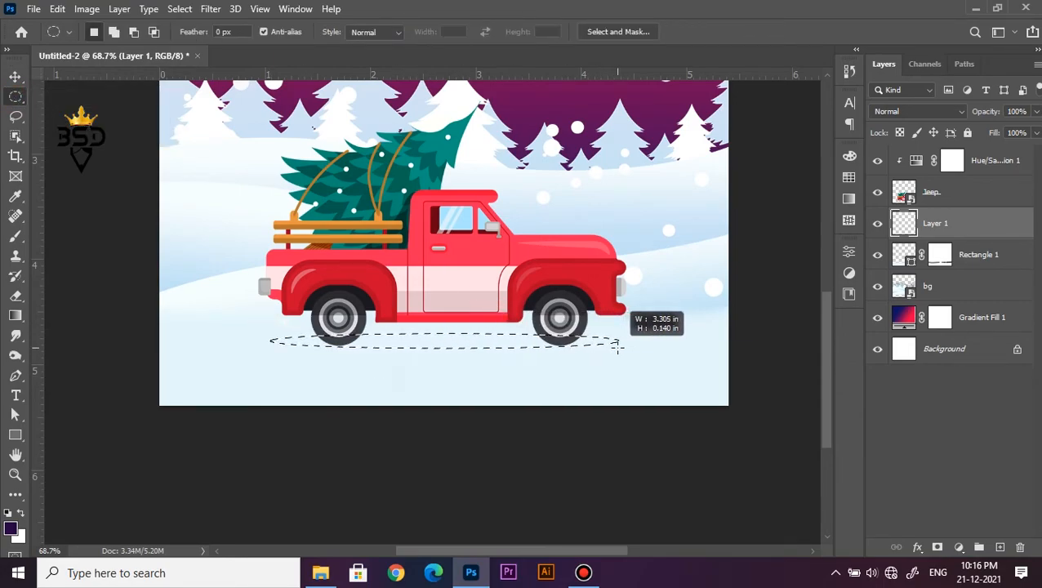
Fill the elliptical selection with the background color #1c1a20 as the truck's shadow and deselect
key(x)
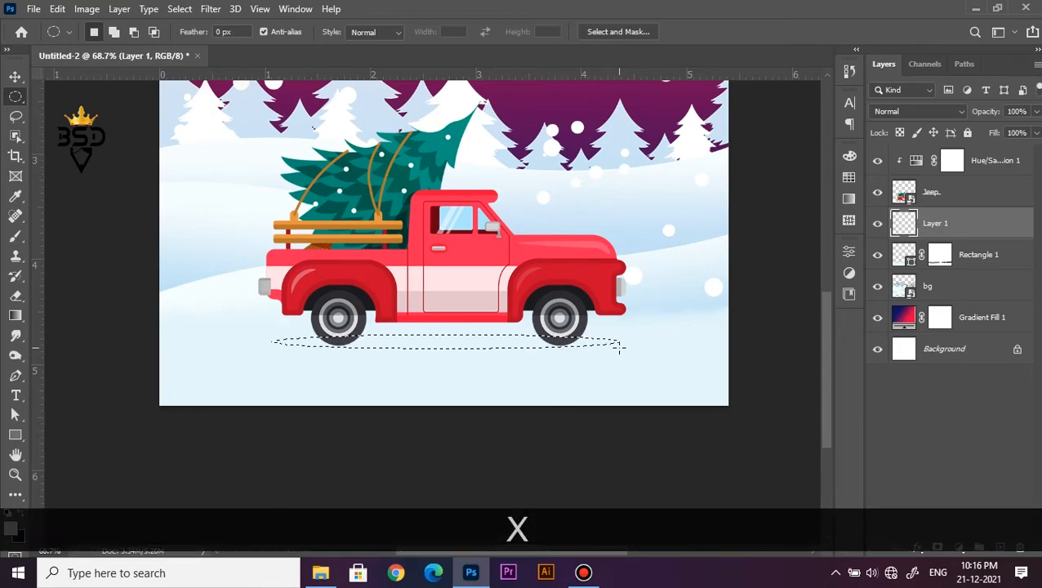
key(ctrl+BackSpace)
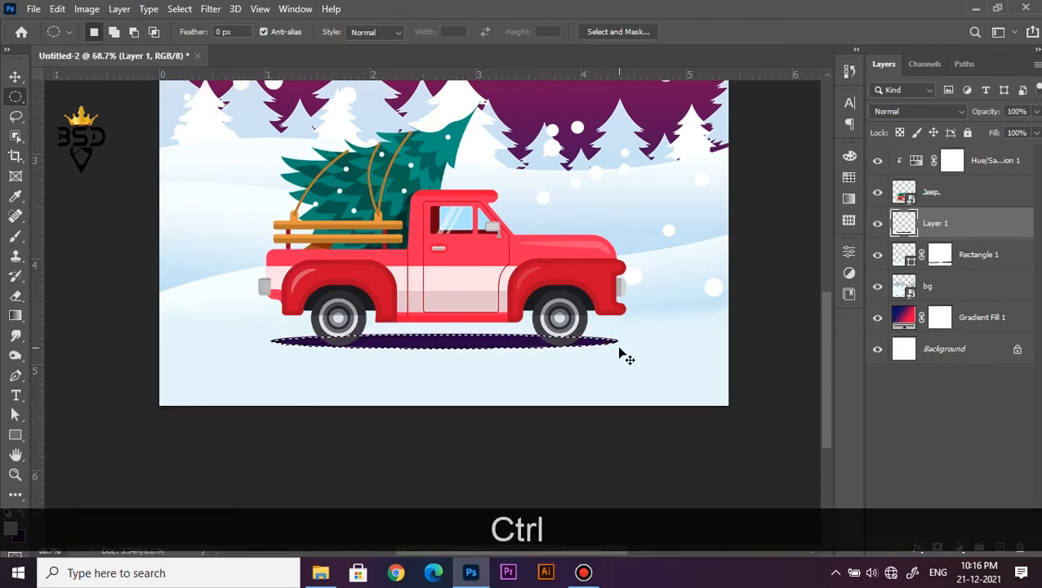
click(17, 543)
click(546, 286)
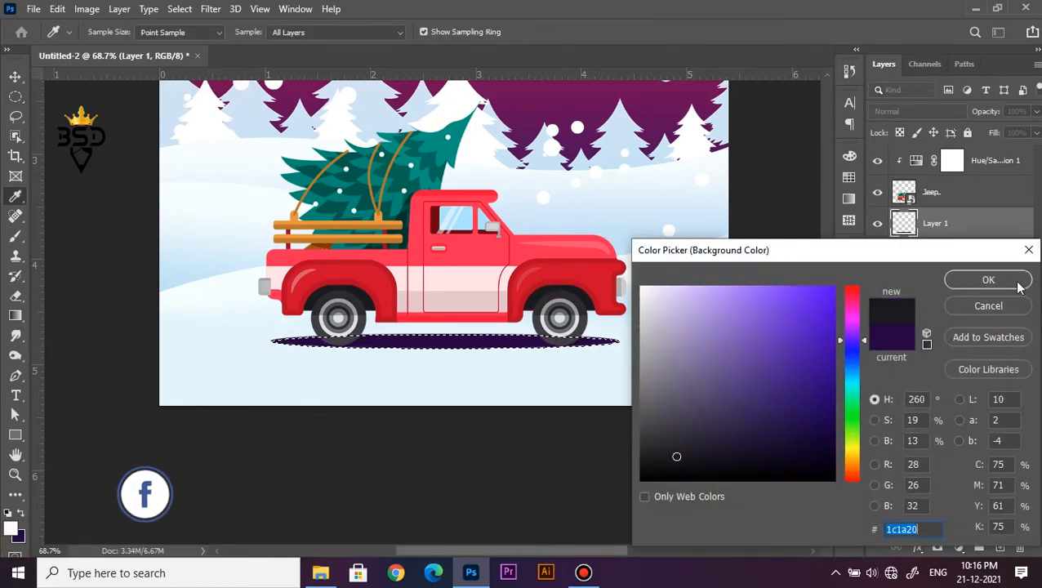
click(988, 279)
key(ctrl+BackSpace)
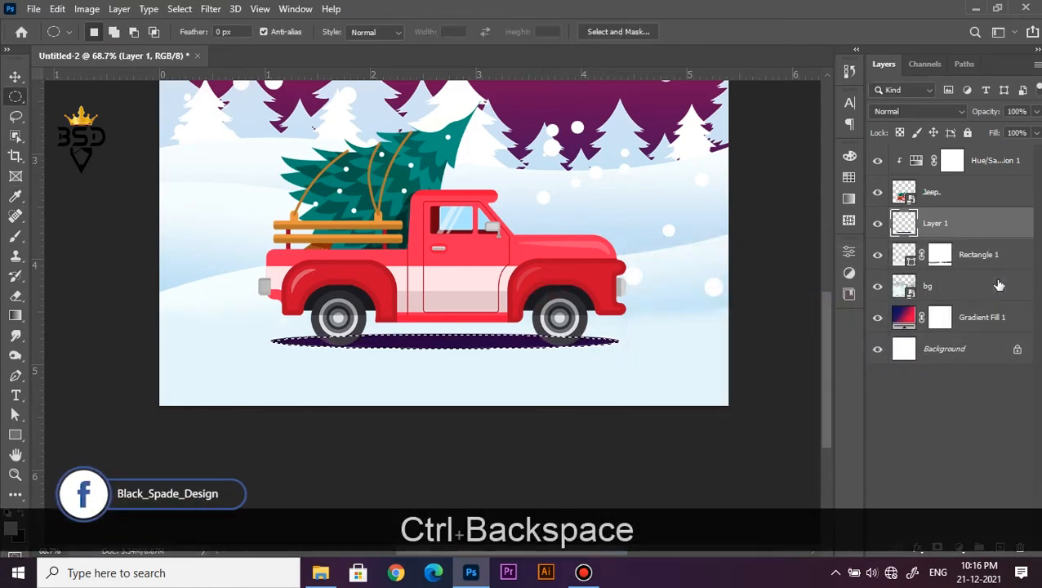
key(ctrl+d)
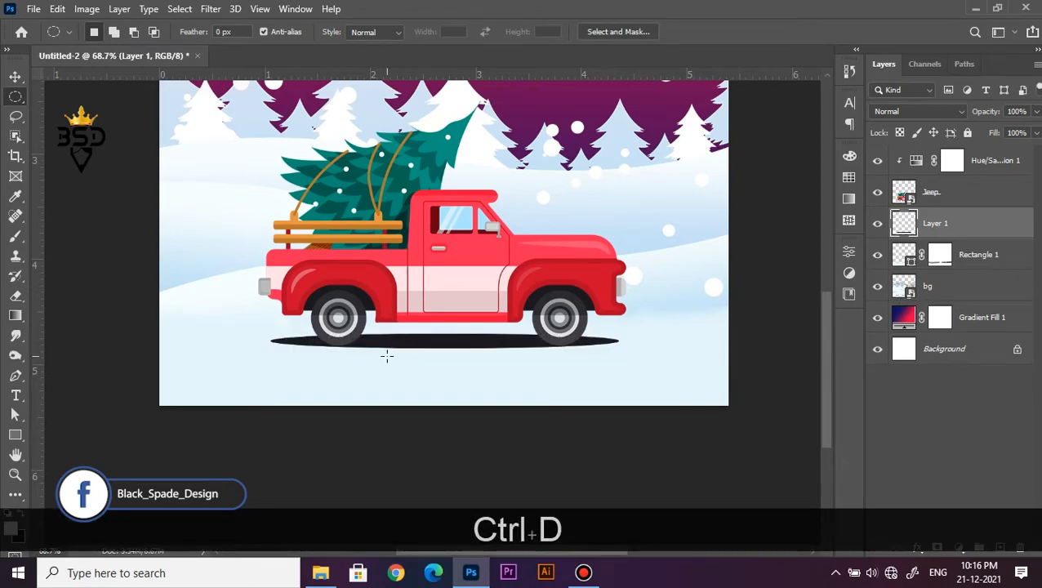
Lower the opacity of the truck's shadow layer to 72%
scroll(457, 353, up, 3)
key(v)
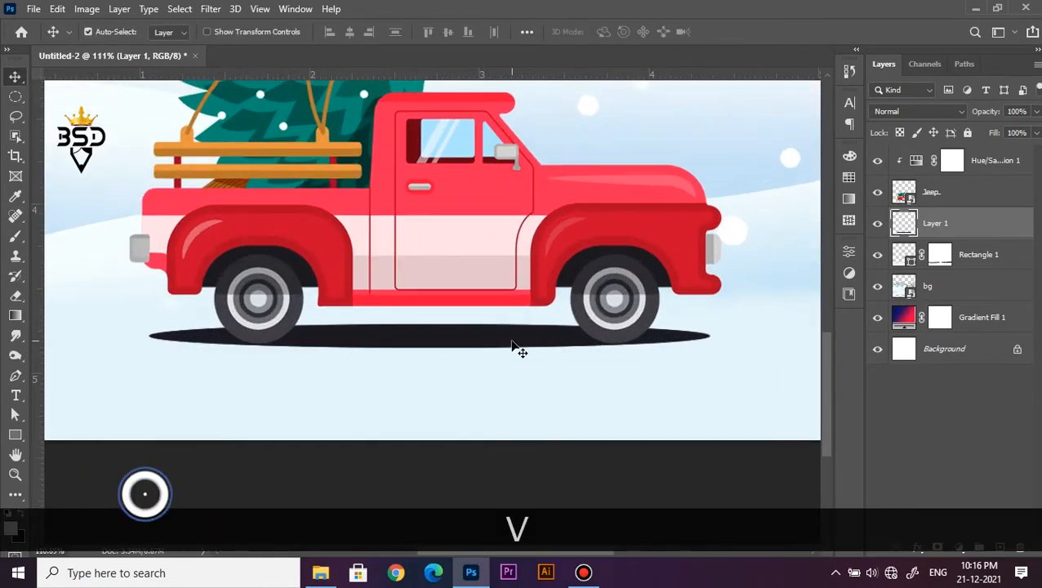
scroll(516, 347, up, 1)
drag(986, 114, 963, 125)
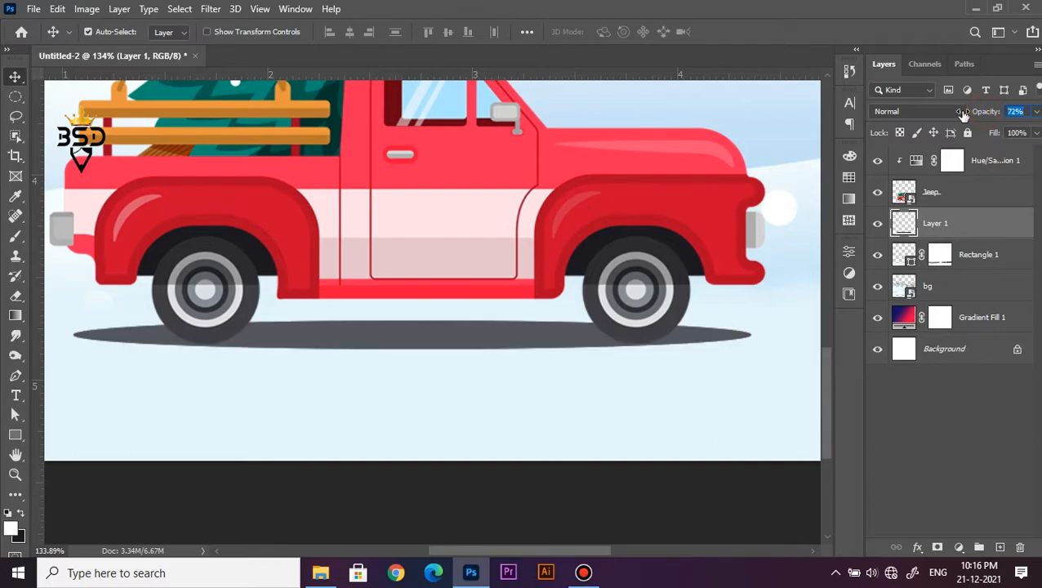
Select the Hue/Saturation, Jeep and shadow layers together and enlarge them slightly about their centre
scroll(473, 328, down, 2)
scroll(471, 325, down, 3)
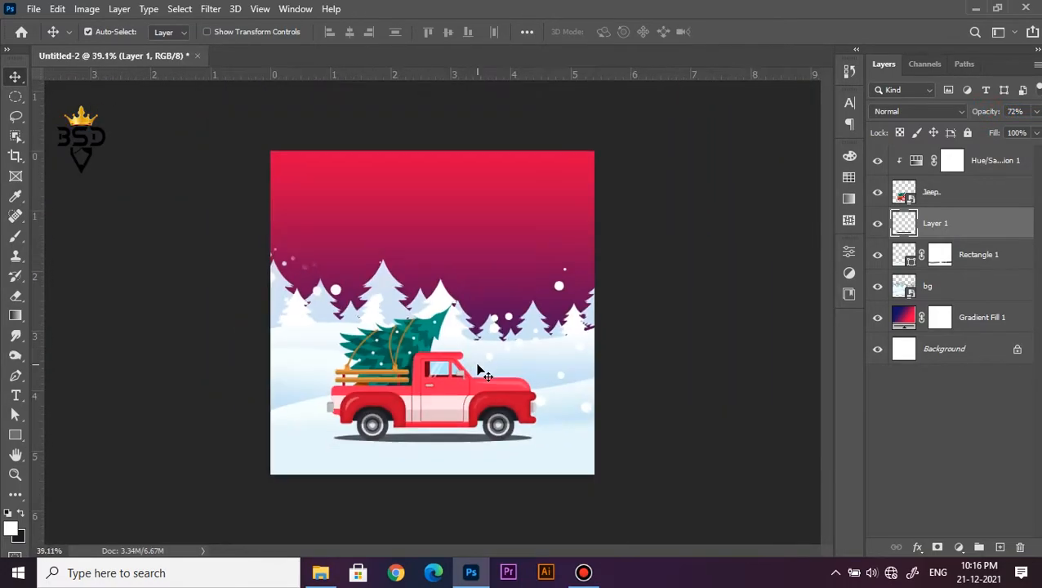
scroll(478, 367, up, 1)
key(space)
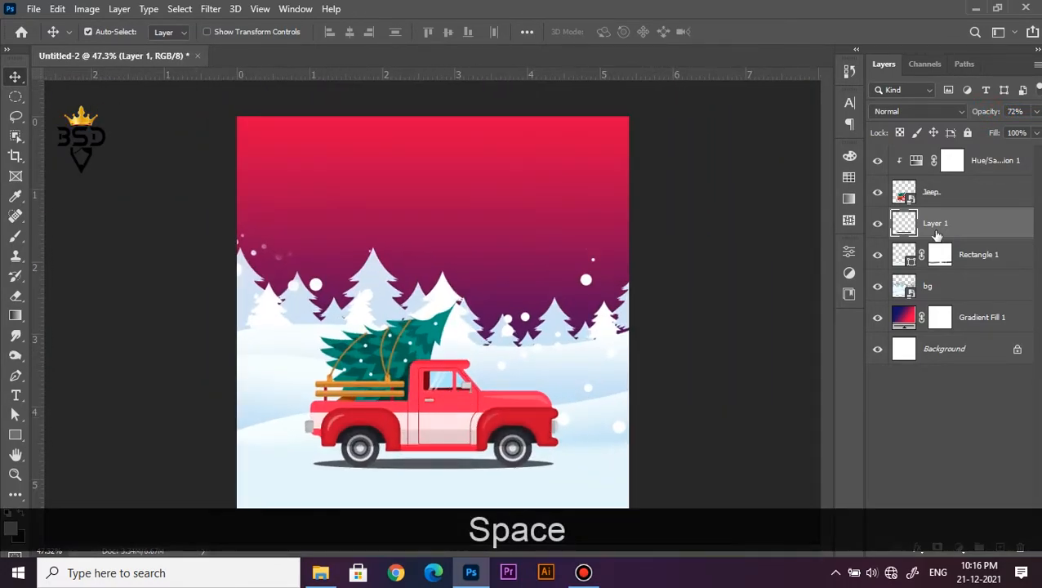
ctrl+click(956, 194)
ctrl+click(985, 170)
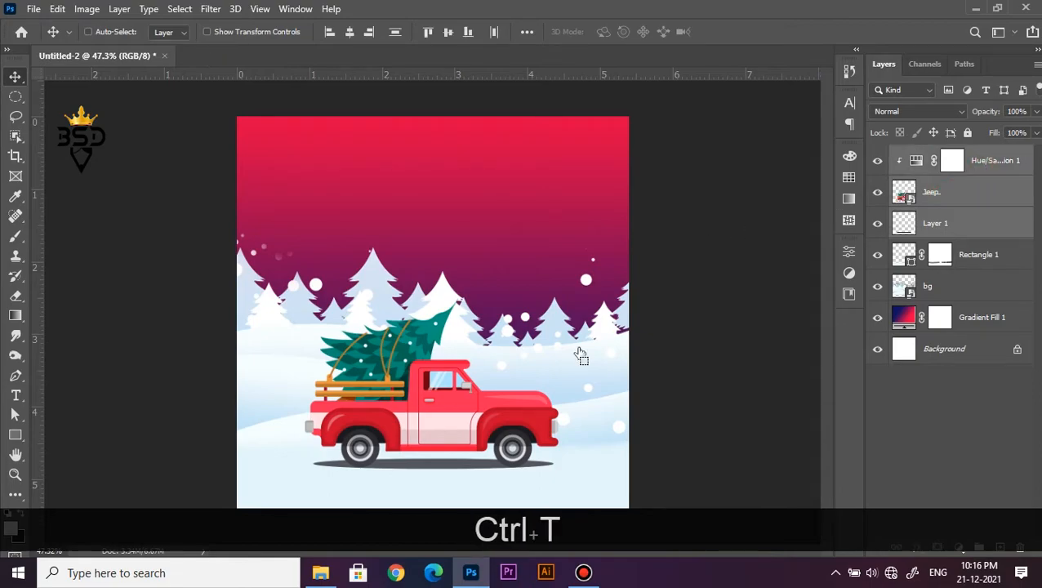
key(ctrl+t)
scroll(576, 343, up, 2)
drag(564, 268, 588, 272)
key(Return)
scroll(416, 324, down, 3)
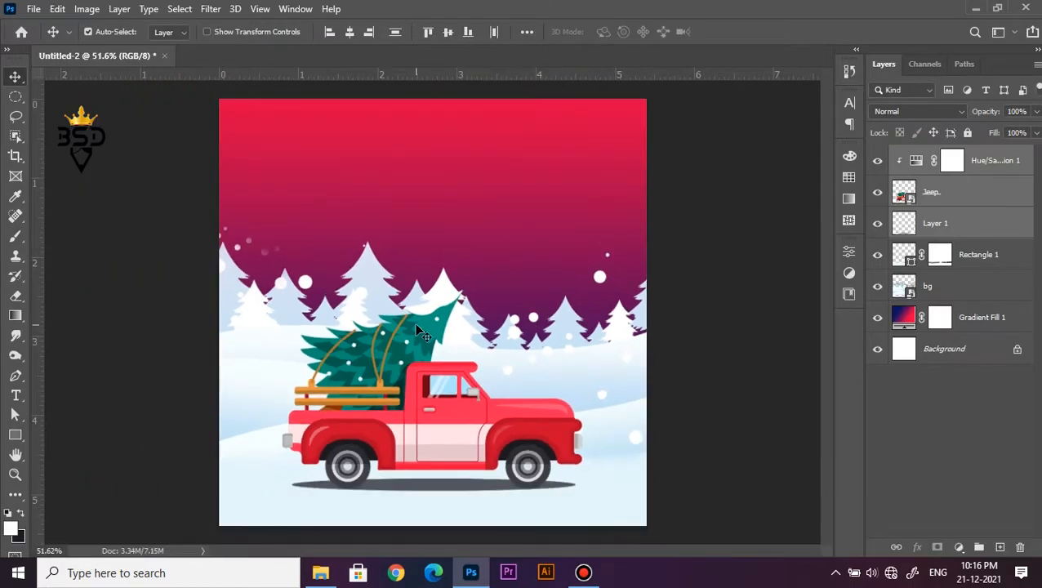
Place the santa image from File Explorer above the Hue/Saturation layer and scale it down proportionally over the truck cab
scroll(461, 448, up, 9)
drag(461, 433, 483, 374)
scroll(484, 380, down, 2)
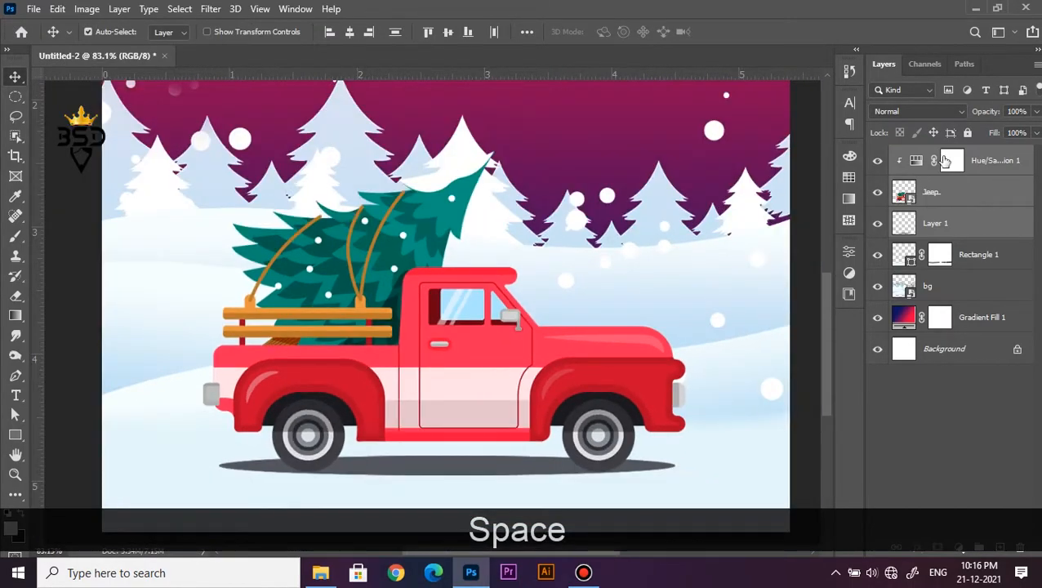
click(977, 158)
click(321, 573)
drag(327, 232, 459, 336)
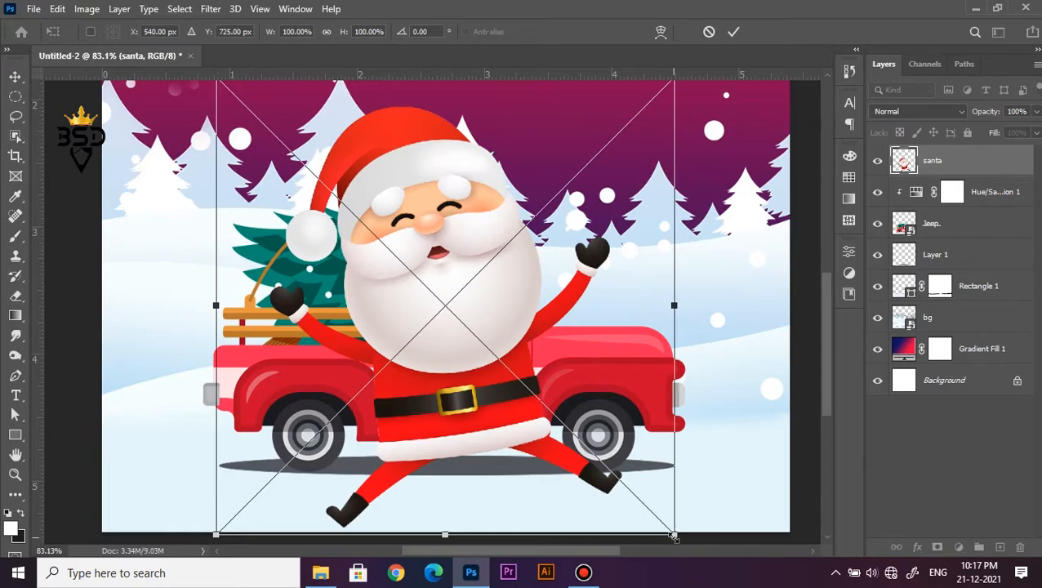
drag(673, 536, 511, 392)
key(Return)
Scale the santa layer proportionally to 18.22%, rotate it upright and position it over the truck's side window
scroll(470, 326, up, 3)
key(ctrl+t)
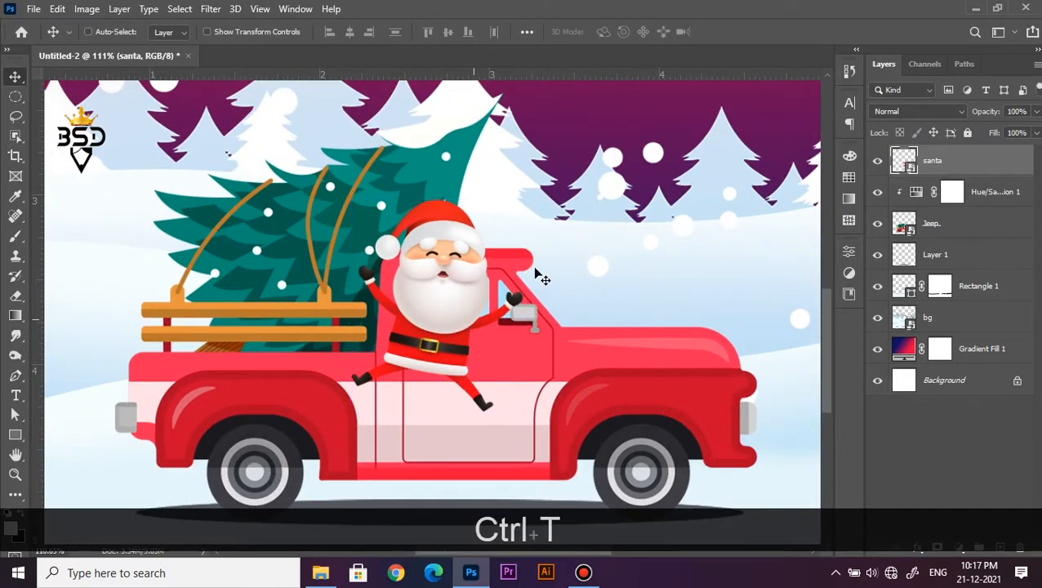
drag(574, 231, 512, 273)
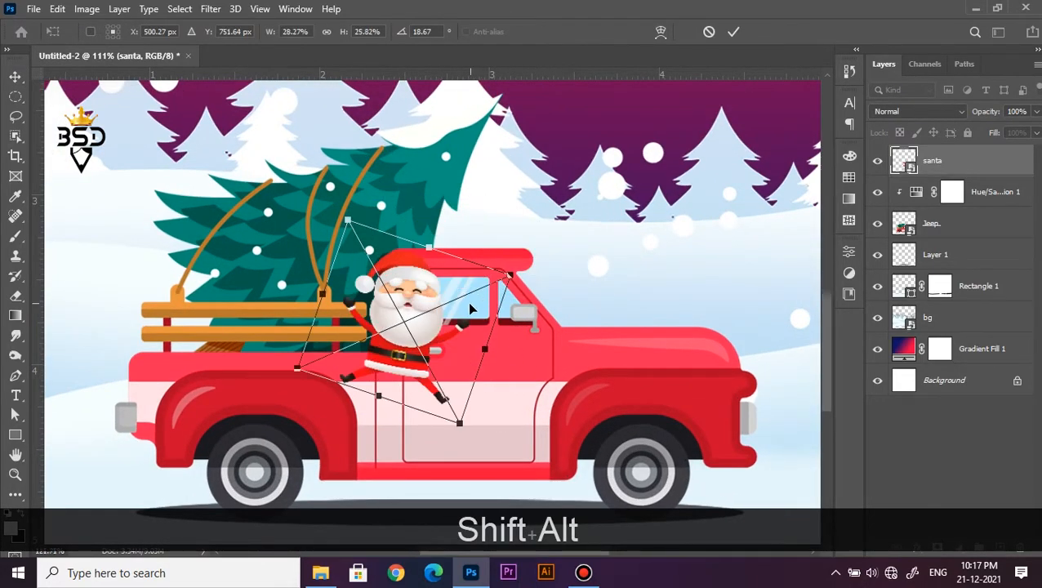
scroll(464, 307, up, 5)
key(ctrl+z)
scroll(461, 309, down, 1)
drag(679, 165, 542, 238)
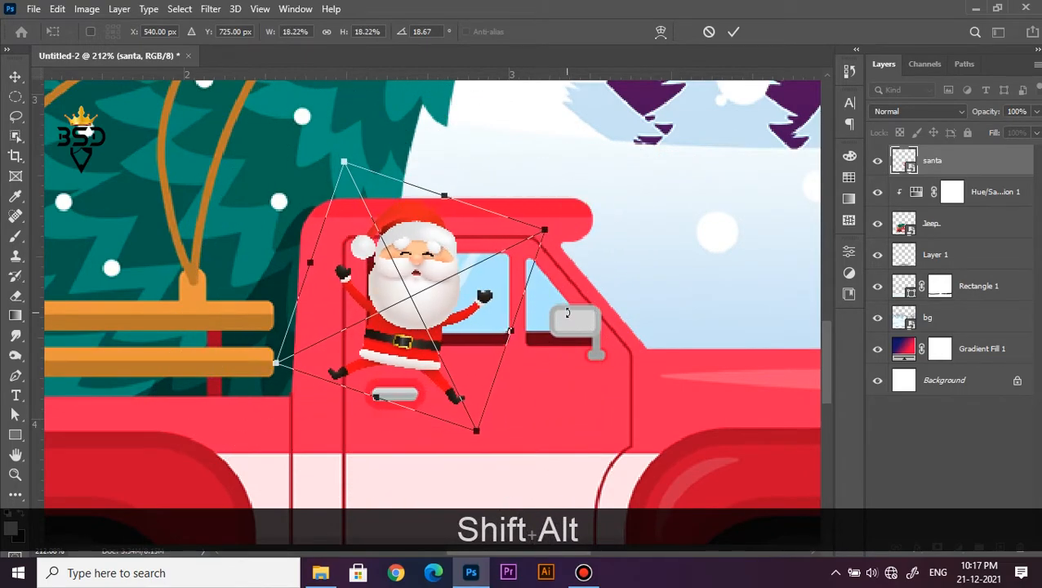
drag(568, 313, 573, 298)
drag(448, 321, 490, 324)
drag(587, 296, 587, 280)
drag(476, 301, 477, 304)
key(Return)
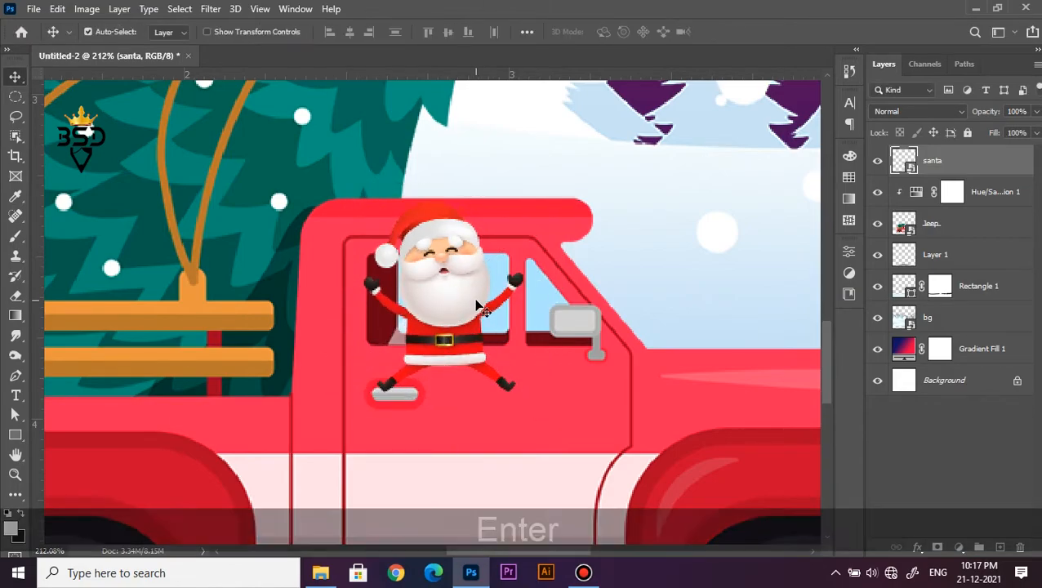
Add a layer mask to the santa layer
scroll(457, 320, up, 3)
key(space)
scroll(512, 292, up, 2)
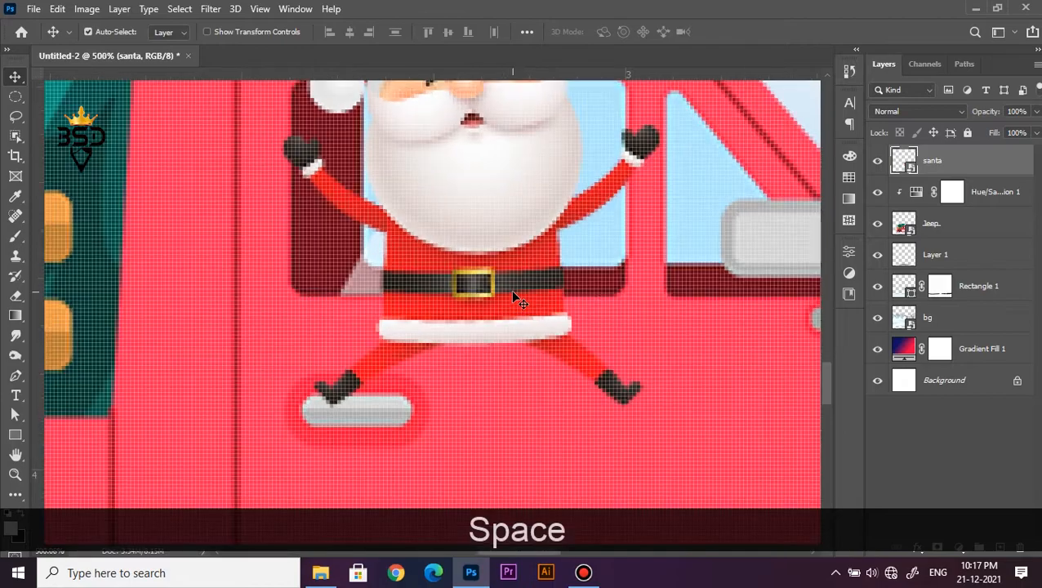
click(937, 547)
scroll(817, 470, down, 1)
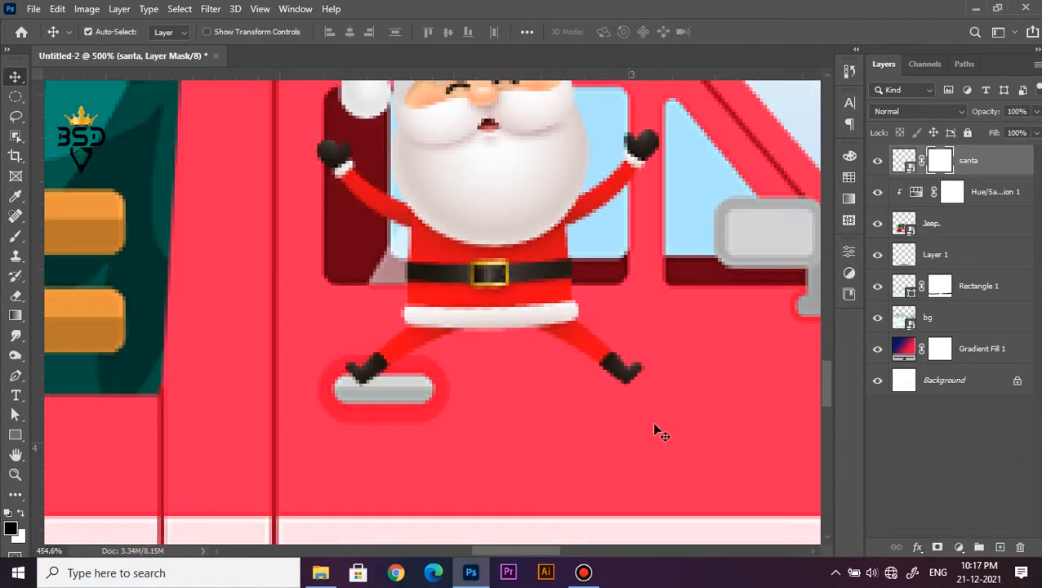
Hide Santa's lower body below the window sill by filling a rectangular selection with black on the layer mask, and deselect
click(17, 98)
right_click(18, 98)
click(52, 98)
drag(714, 428, 280, 287)
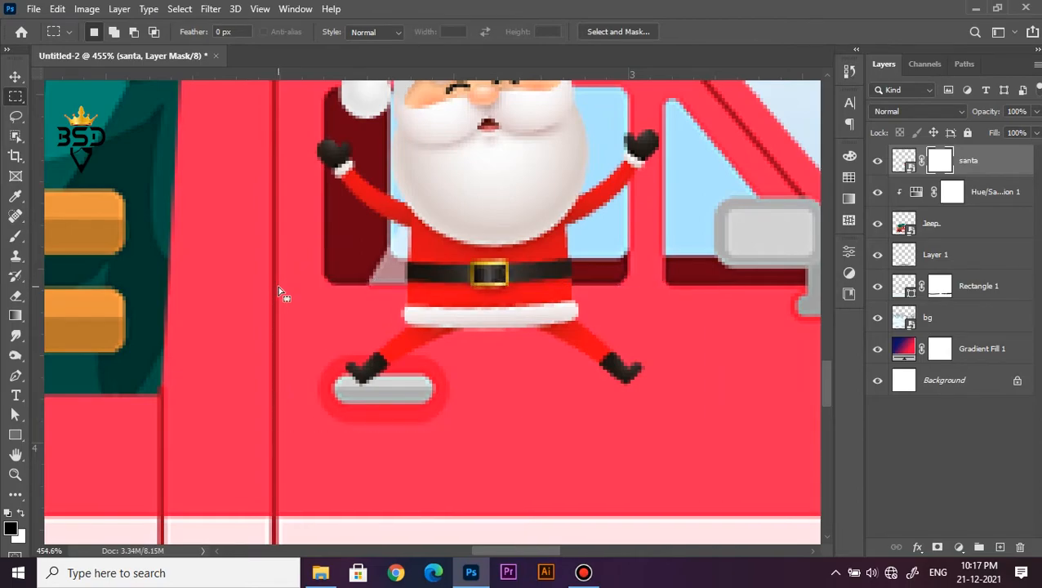
scroll(466, 282, up, 5)
key(Delete)
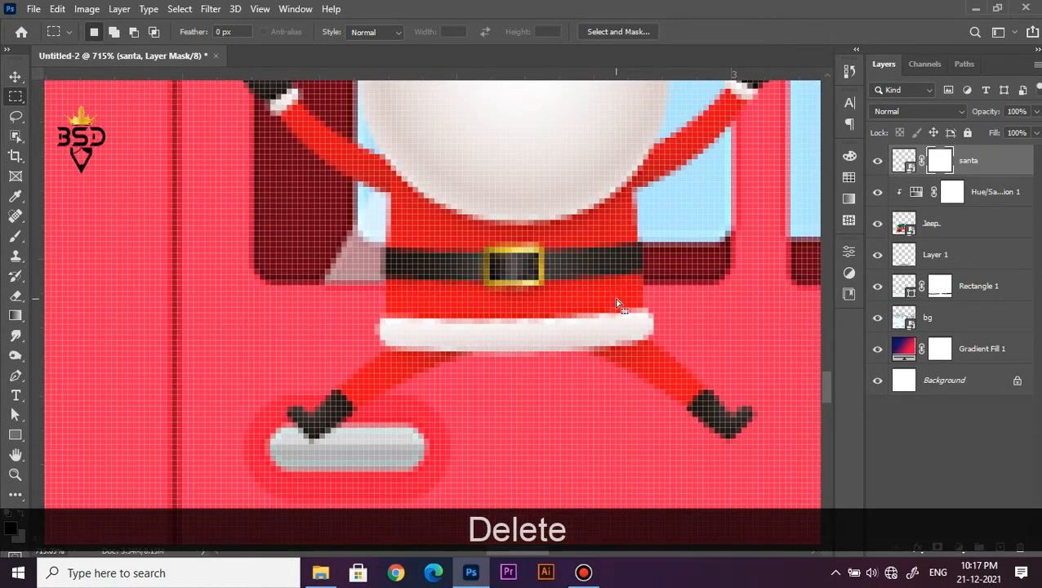
key(ctrl+z)
key(x)
key(Delete)
key(ctrl+d)
scroll(614, 304, down, 10)
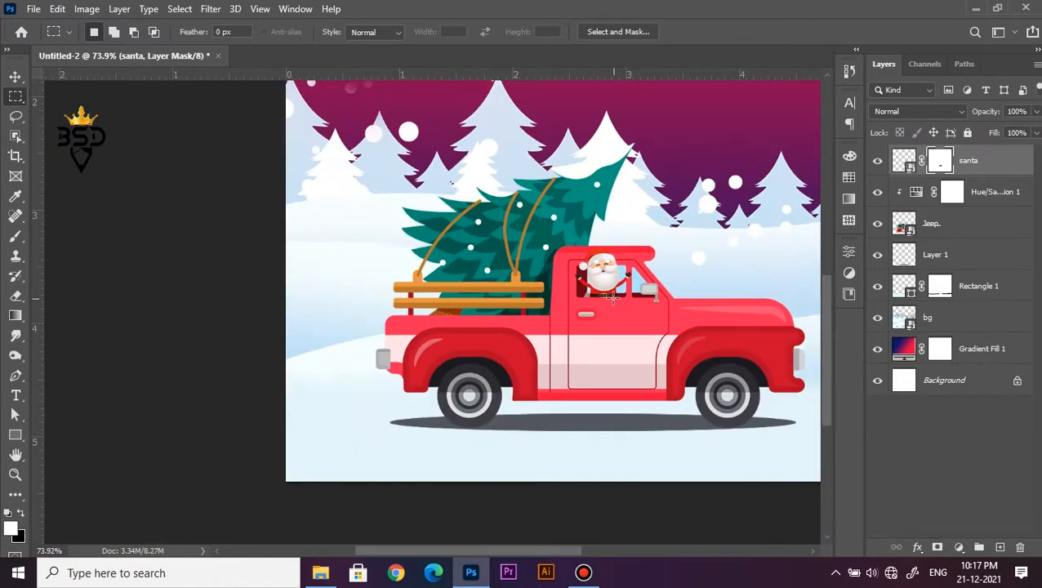
scroll(605, 315, down, 3)
key(v)
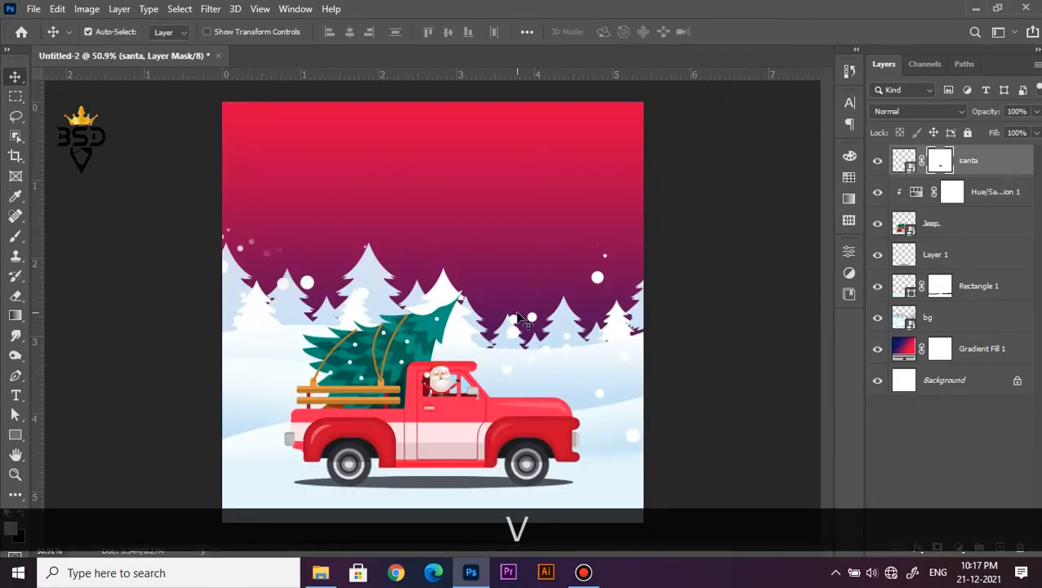
Place the snow winter white snowflakes image from File Explorer over the whole poster and enlarge it slightly
scroll(537, 232, down, 2)
scroll(536, 232, up, 3)
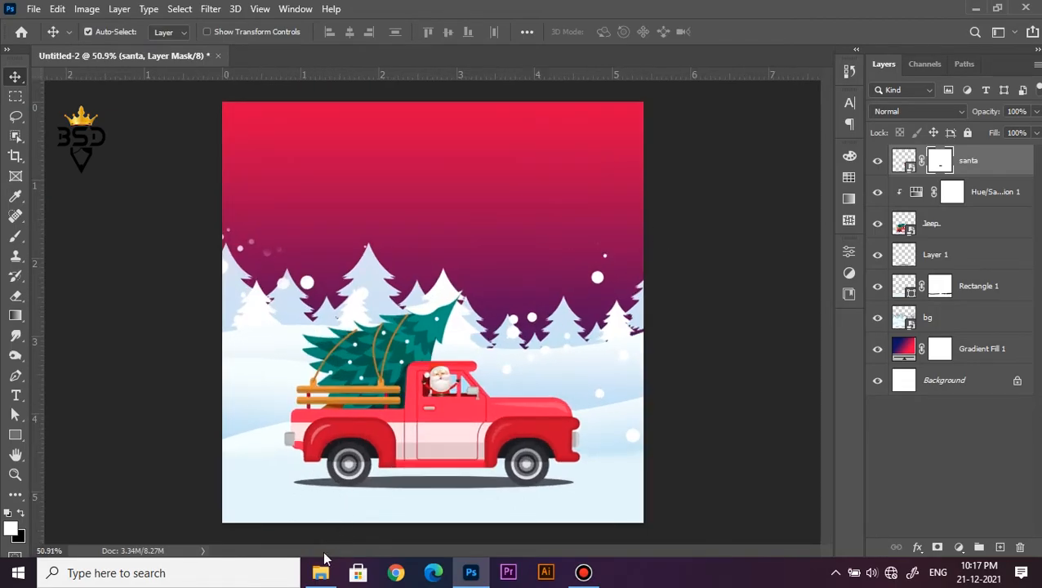
click(320, 573)
drag(395, 197, 462, 237)
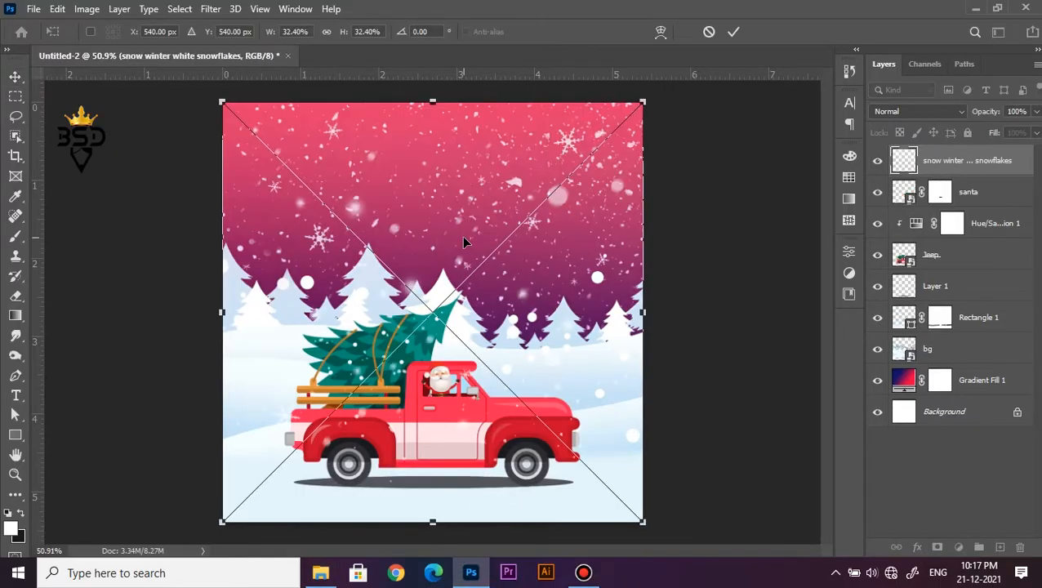
scroll(647, 186, down, 3)
drag(591, 153, 595, 151)
key(Return)
scroll(482, 211, up, 2)
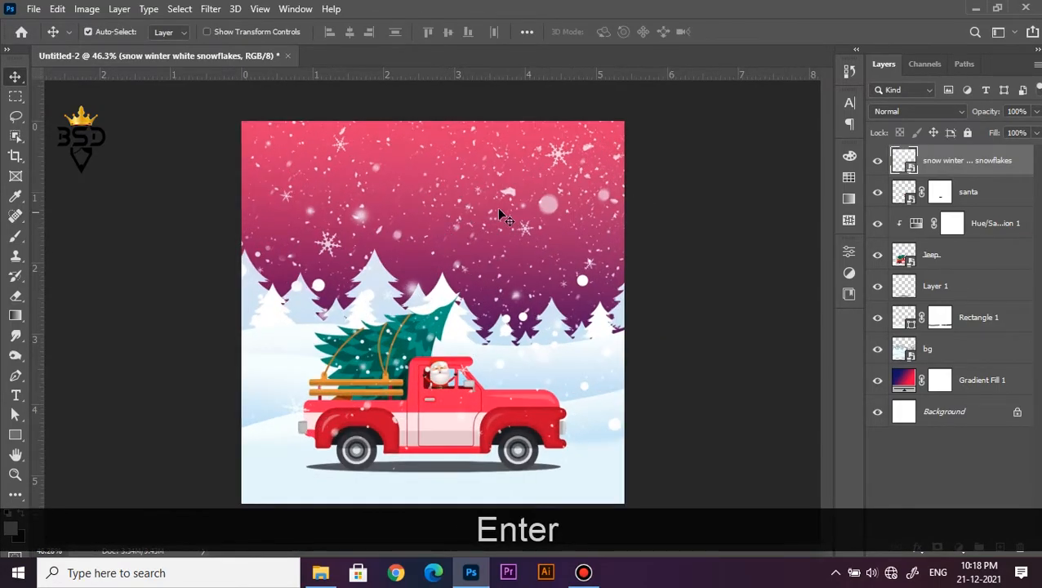
Set the snowflakes layer's blend mode to Screen and its opacity to 79%
click(891, 112)
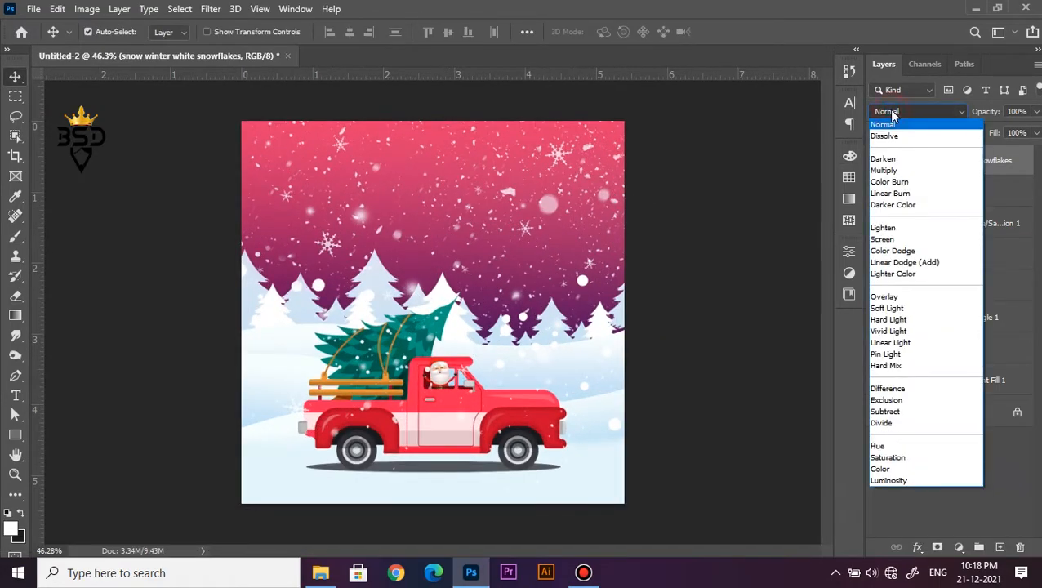
click(884, 239)
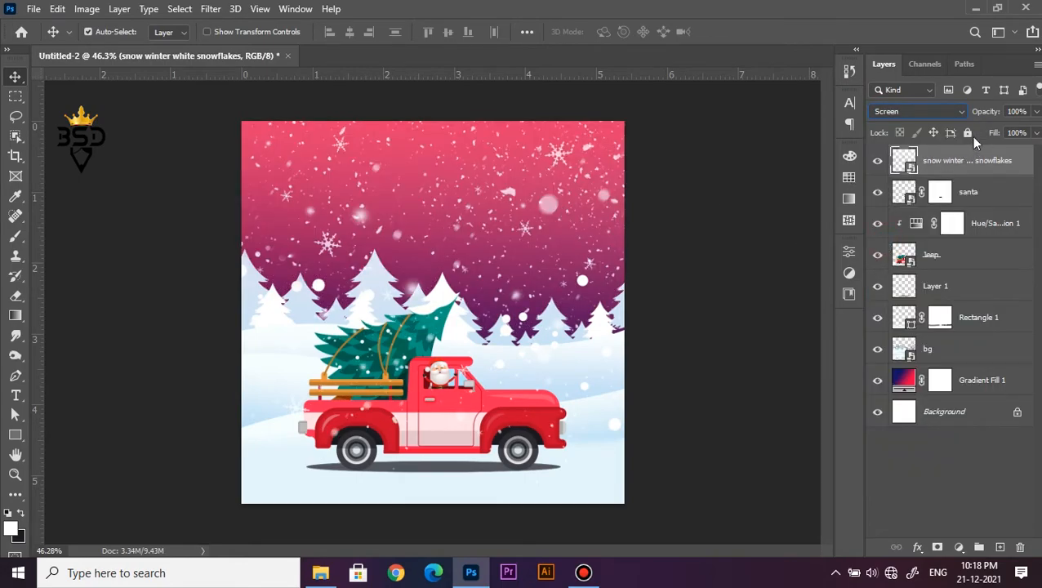
drag(986, 117, 969, 111)
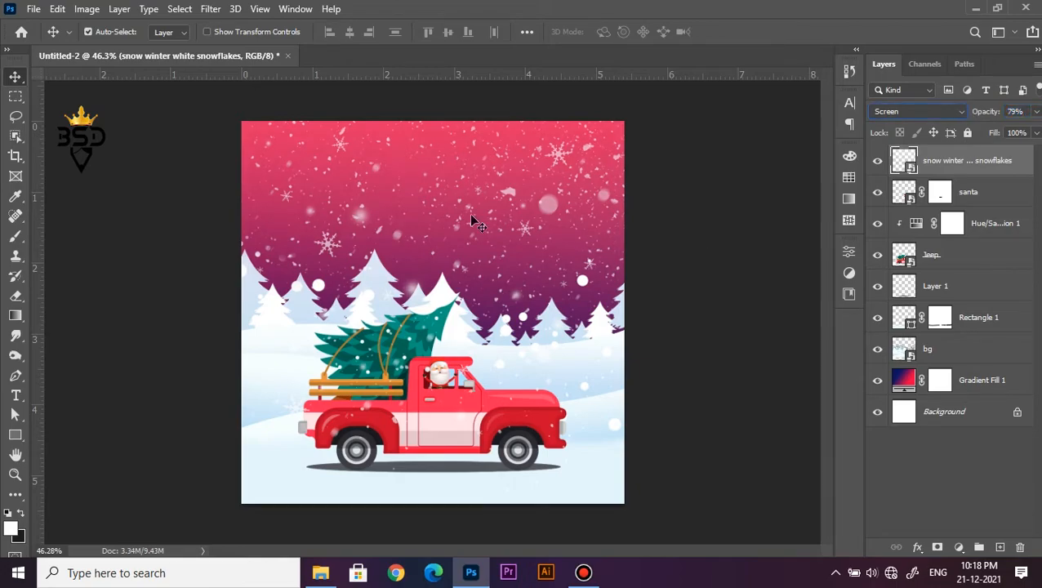
scroll(399, 204, up, 4)
scroll(399, 204, down, 2)
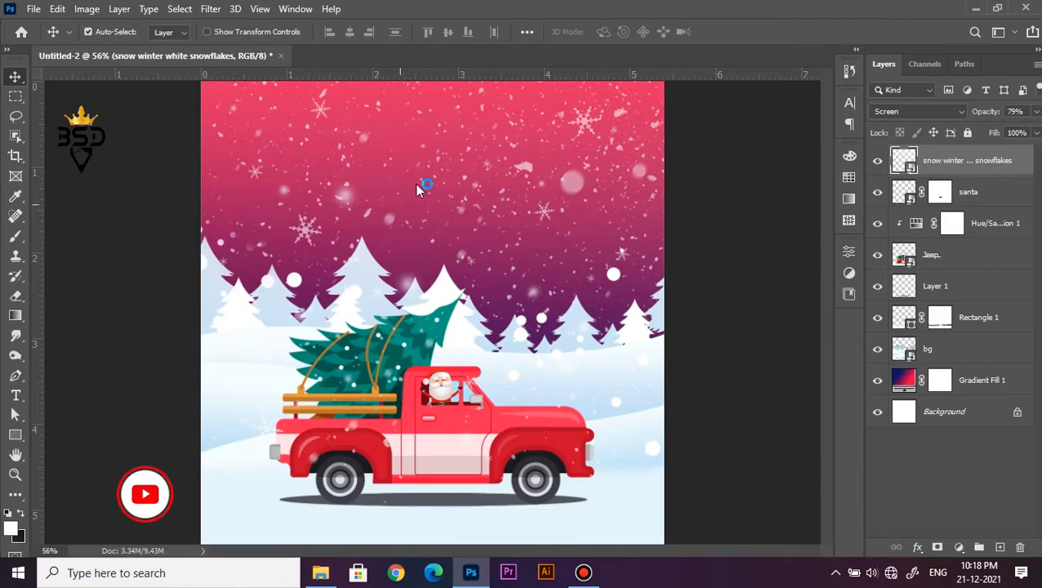
Add a two-line white text reading "Merry" and "Christmas" in the sky above the trees
click(16, 397)
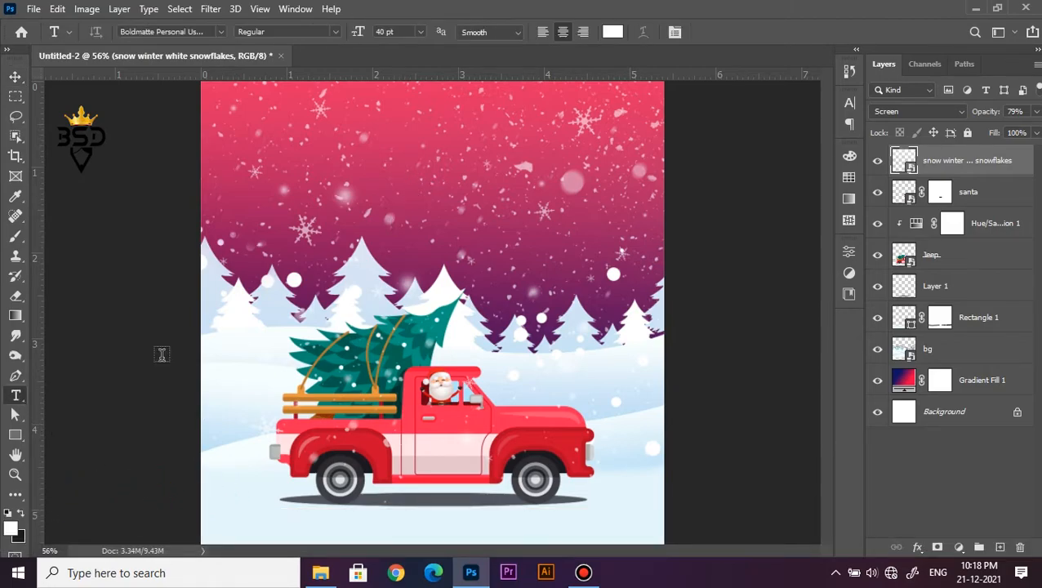
click(422, 150)
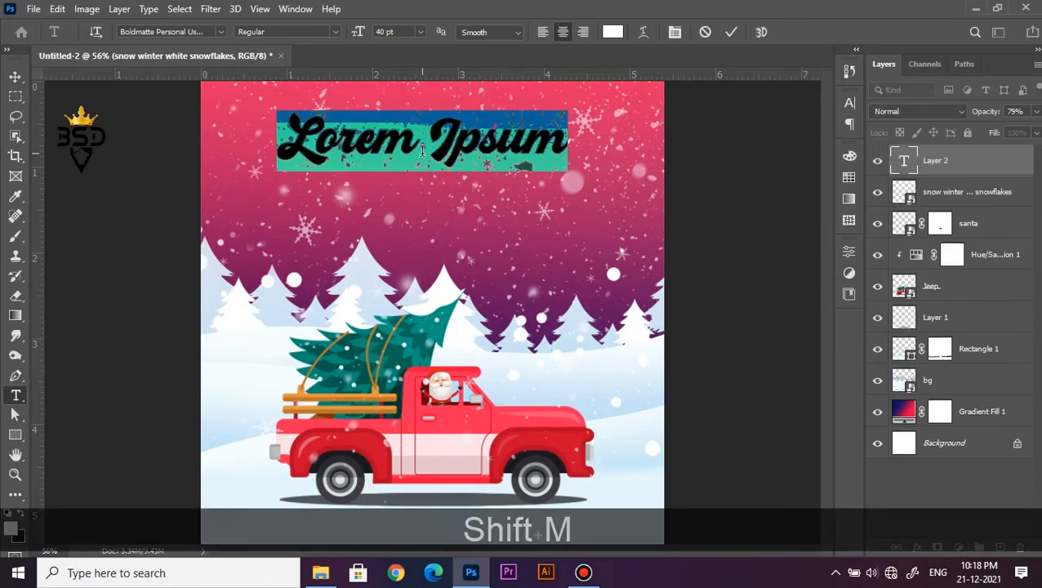
text(M)
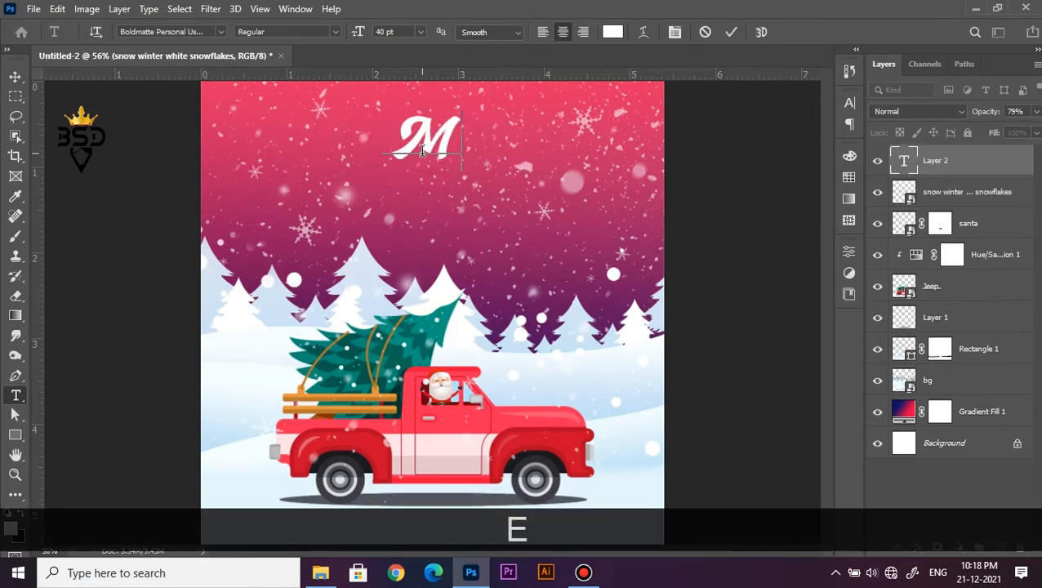
text(erry)
key(Return)
text(Christmas)
Reduce the font size of the whole Merry Christmas text to 34 pt and commit the text
key(ctrl+a)
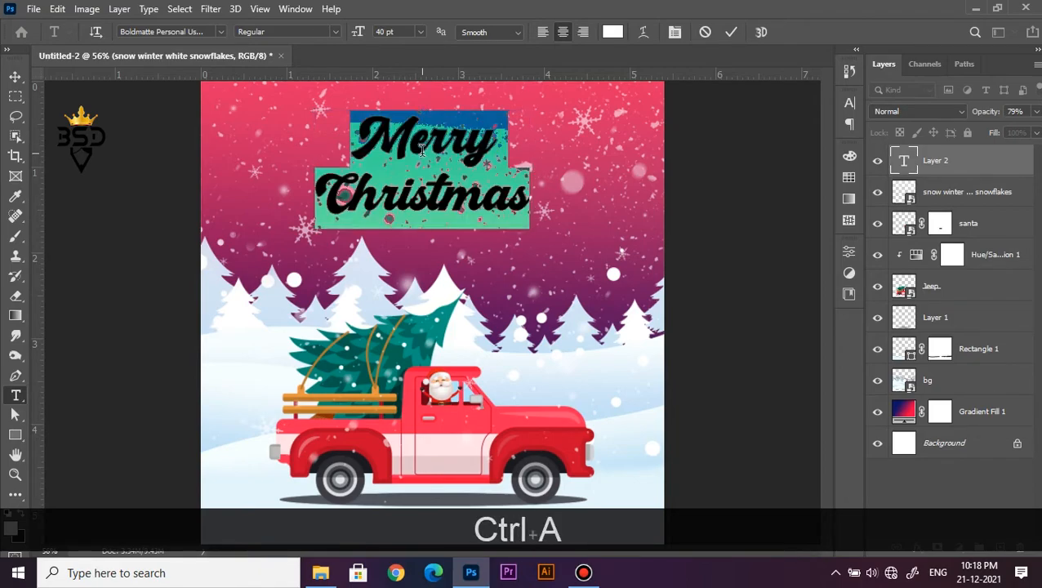
drag(355, 34, 348, 34)
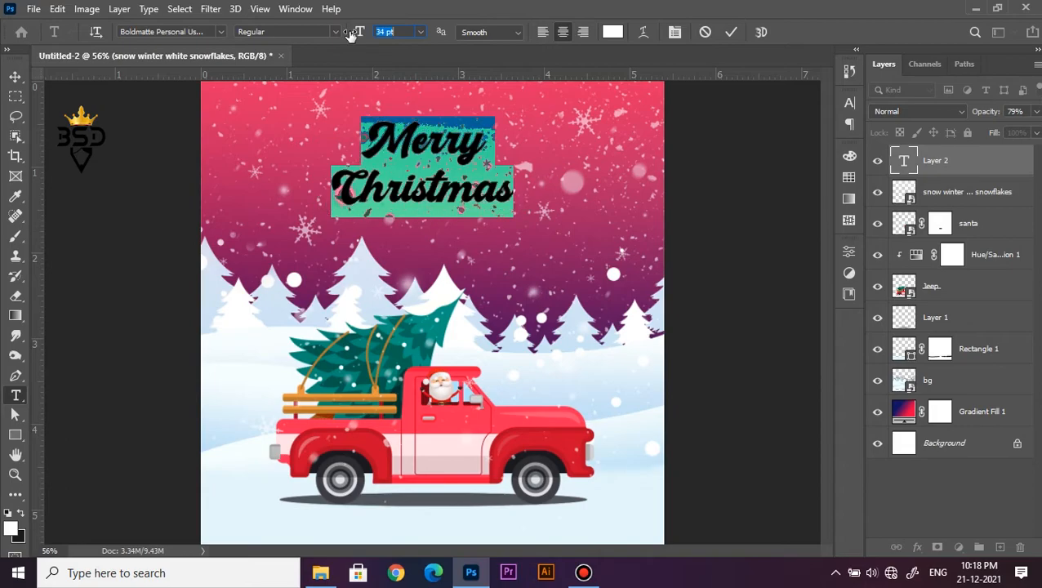
click(731, 32)
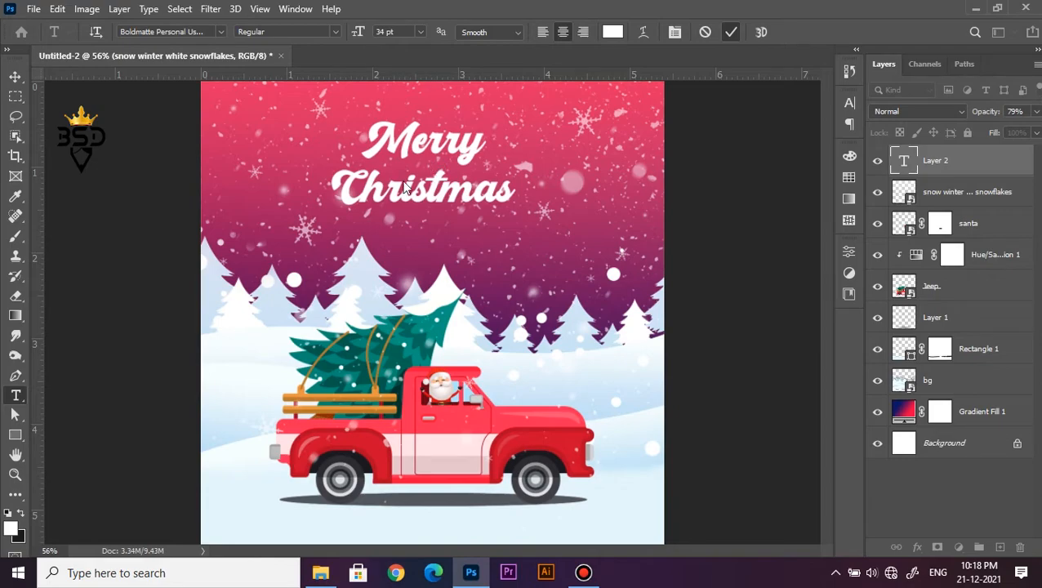
Unlock the background layer, load its outline as a selection to centre the Merry Christmas text horizontally on the poster, and deselect
scroll(404, 188, down, 5)
key(v)
scroll(431, 217, up, 4)
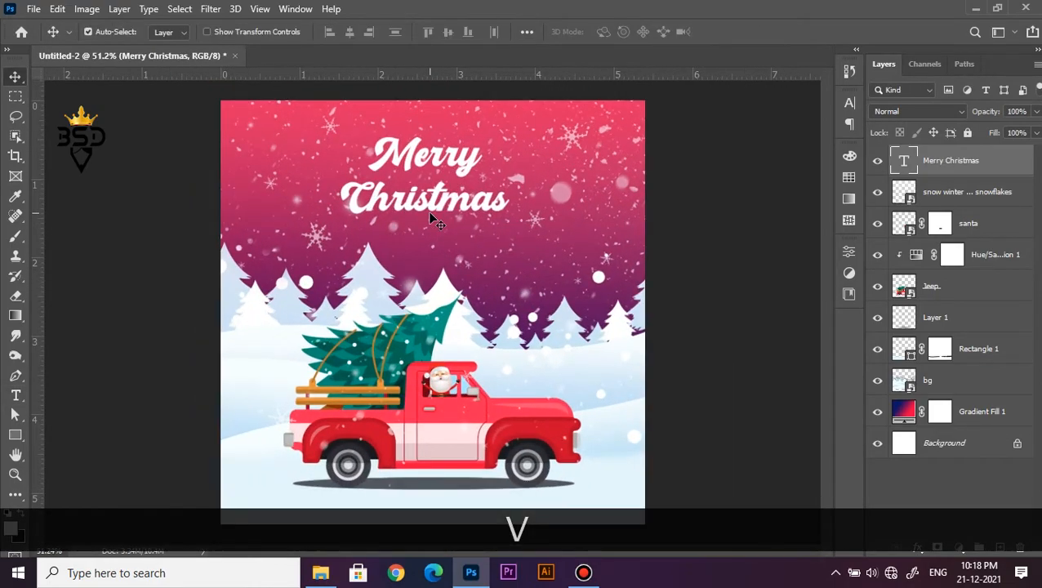
click(1016, 443)
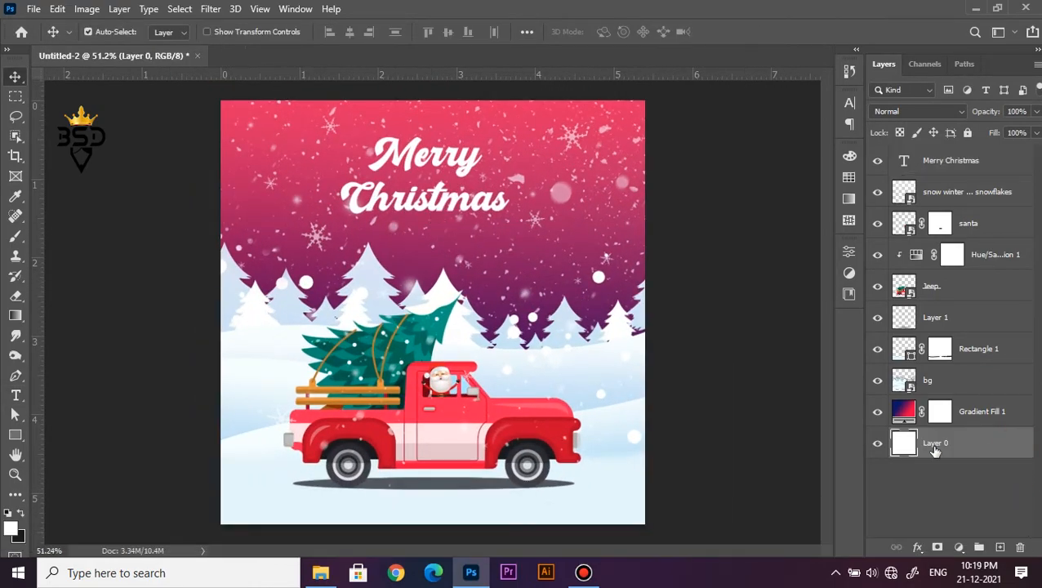
ctrl+click(906, 449)
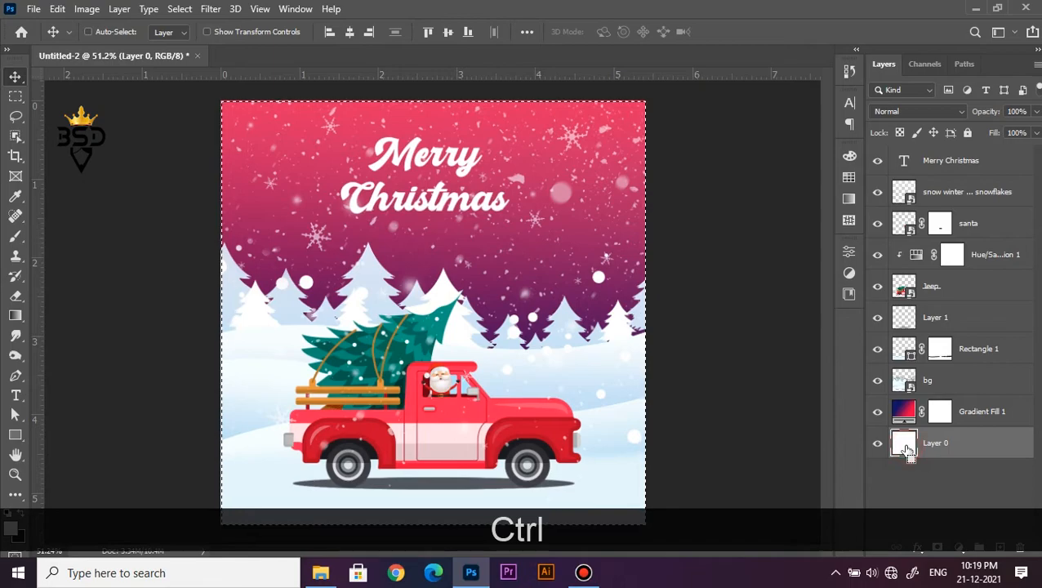
click(941, 160)
click(349, 33)
click(448, 33)
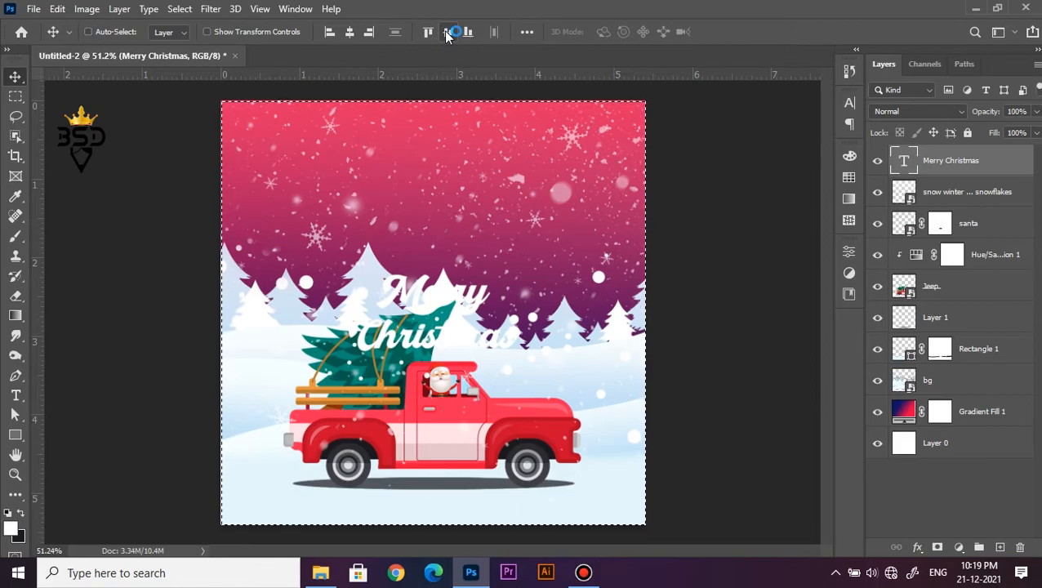
key(ctrl+z)
key(ctrl+d)
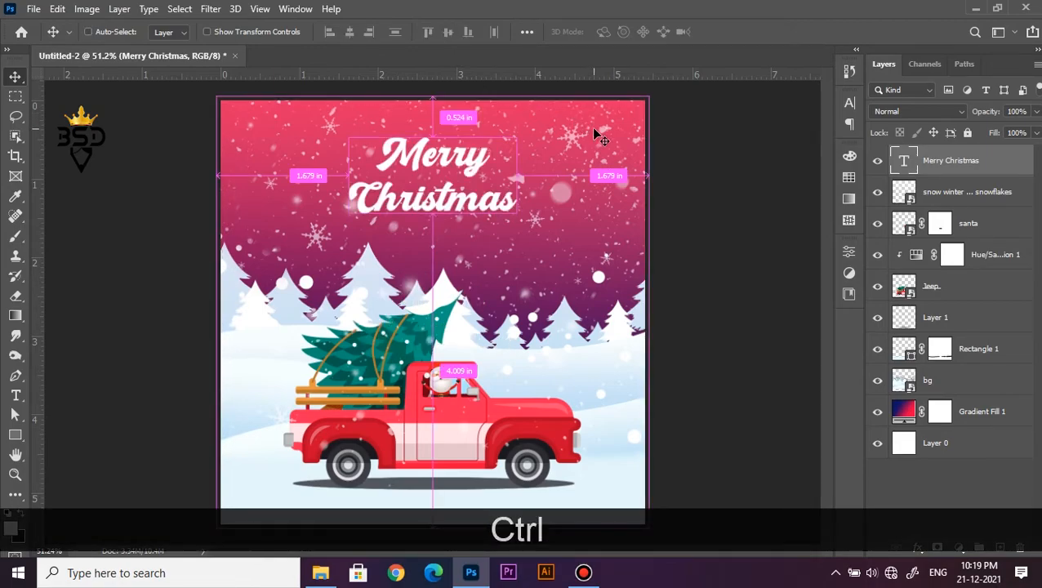
Enlarge the Merry Christmas text slightly around its centre with Free Transform
key(ctrl+t)
drag(519, 132, 524, 131)
key(Return)
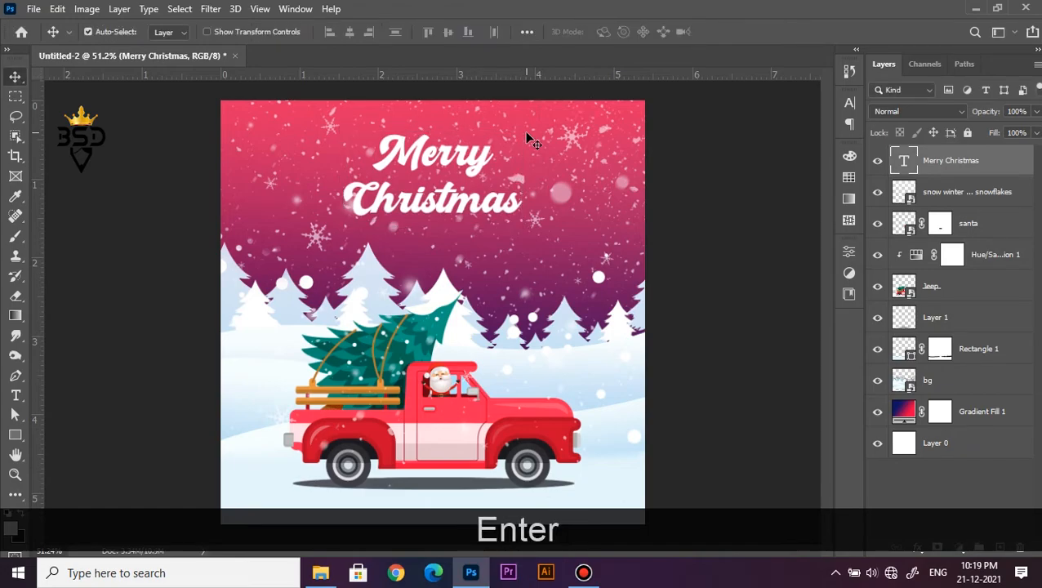
scroll(586, 256, down, 1)
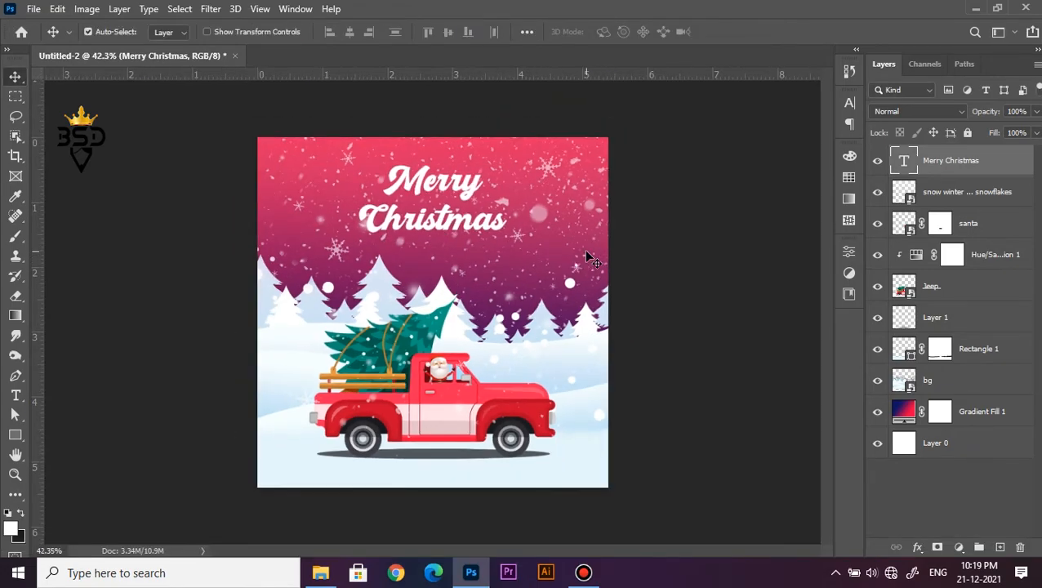
key(z)
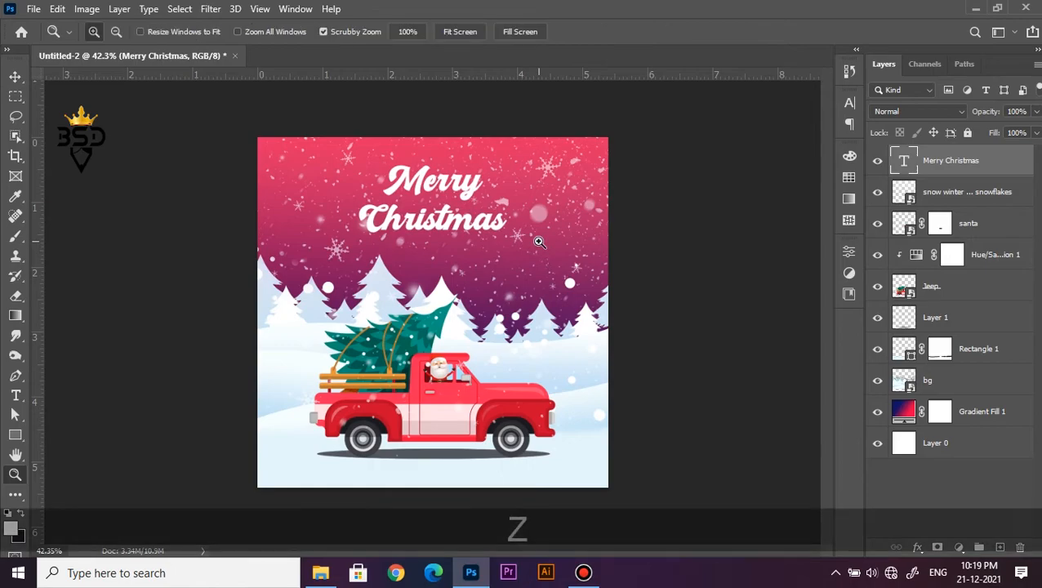
right_click(541, 241)
click(550, 250)
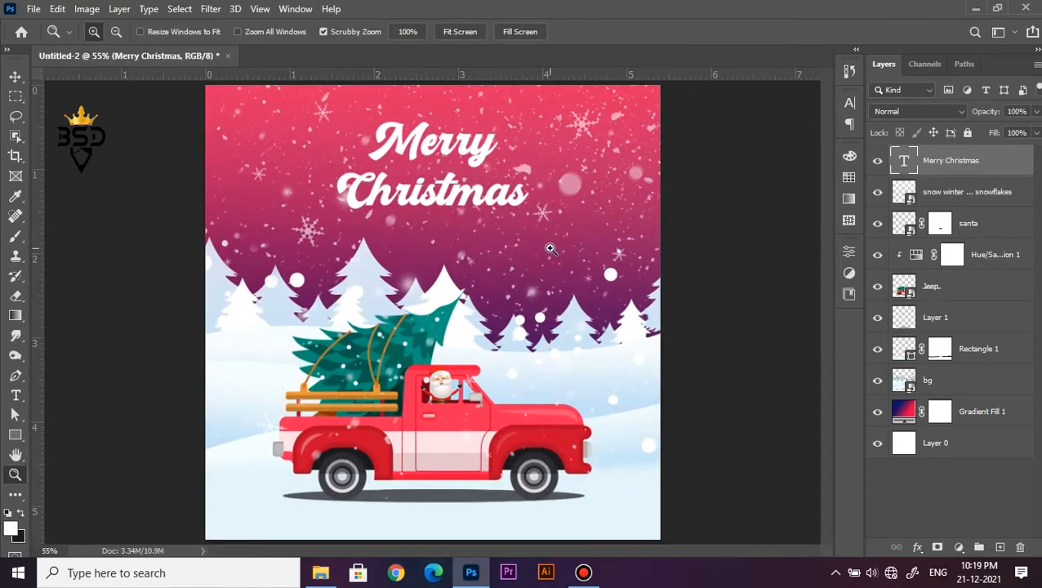
key(v)
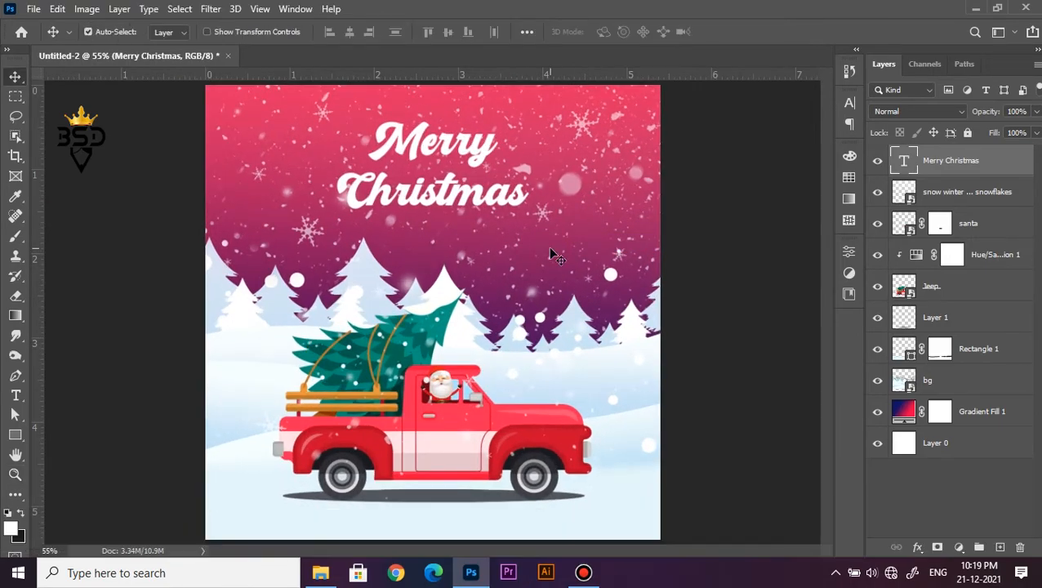